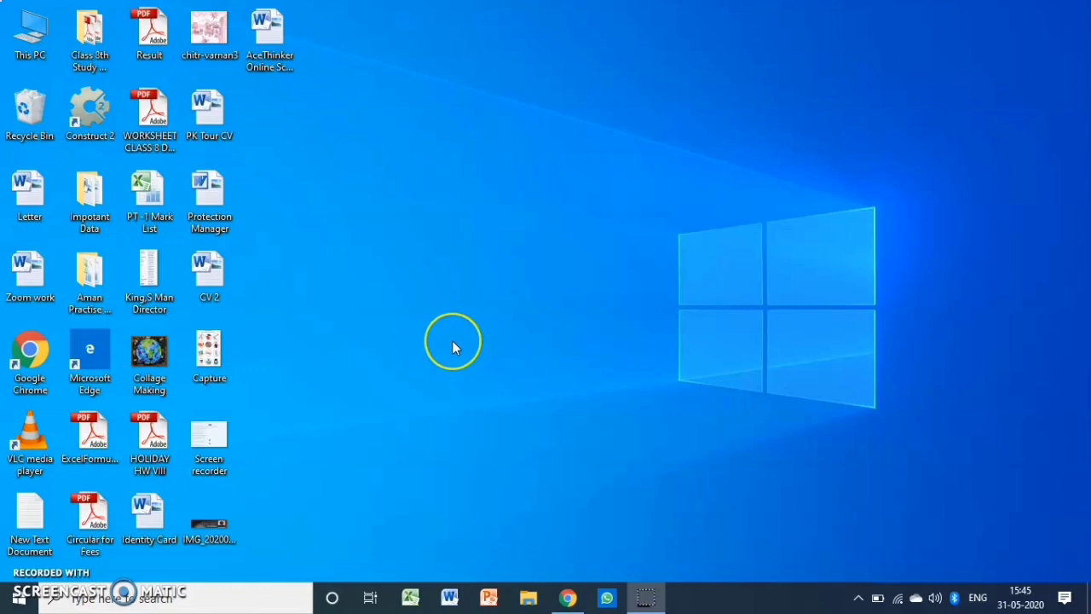
right_click(529, 132)
left_click(579, 174)
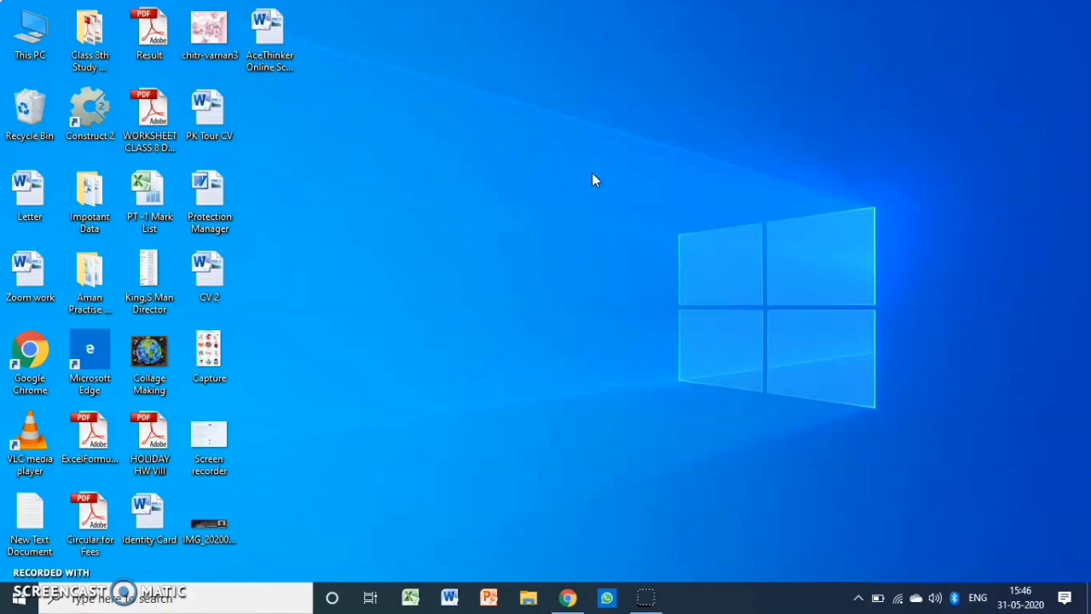
Open Google Chrome and enter "Axe Thinker Online Screen Recorder" as the search text
left_click(567, 597)
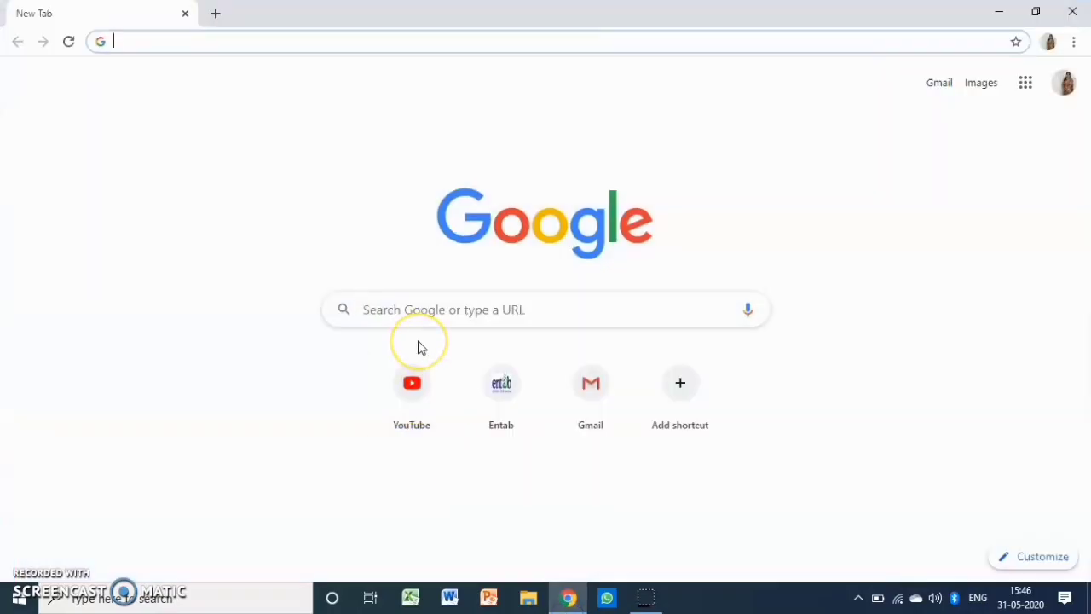
type("Axe T")
type("hi")
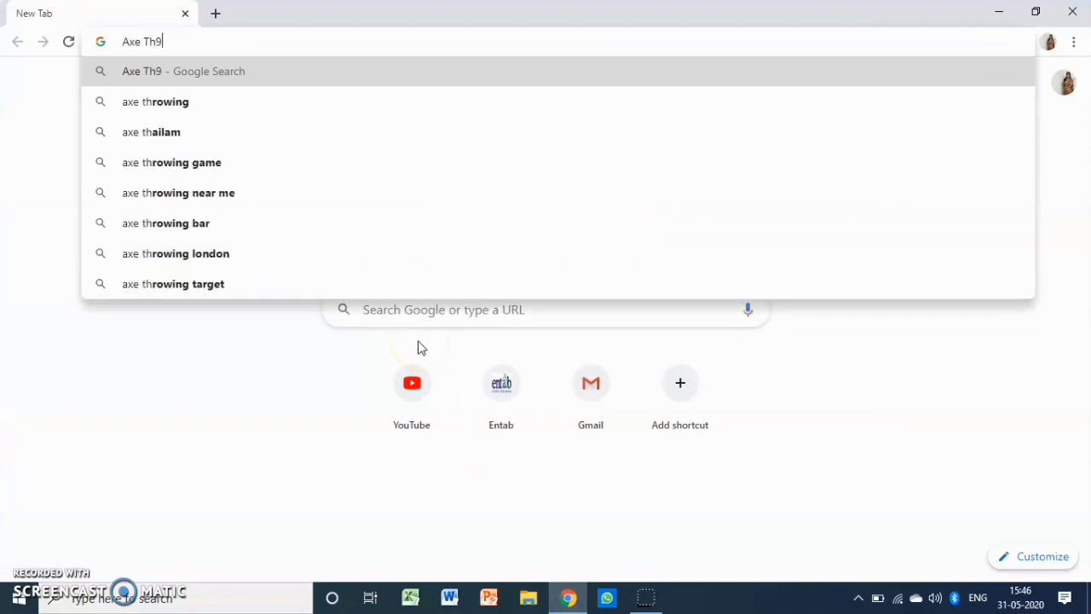
type("w")
key("BackSpace")
key("BackSpace")
type("inker ")
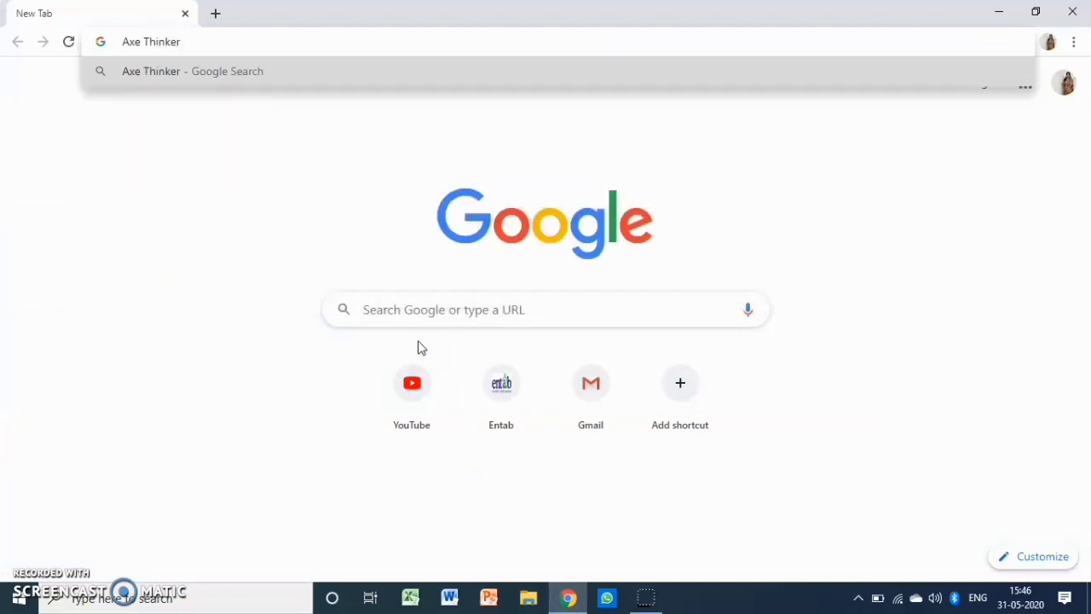
type("Online")
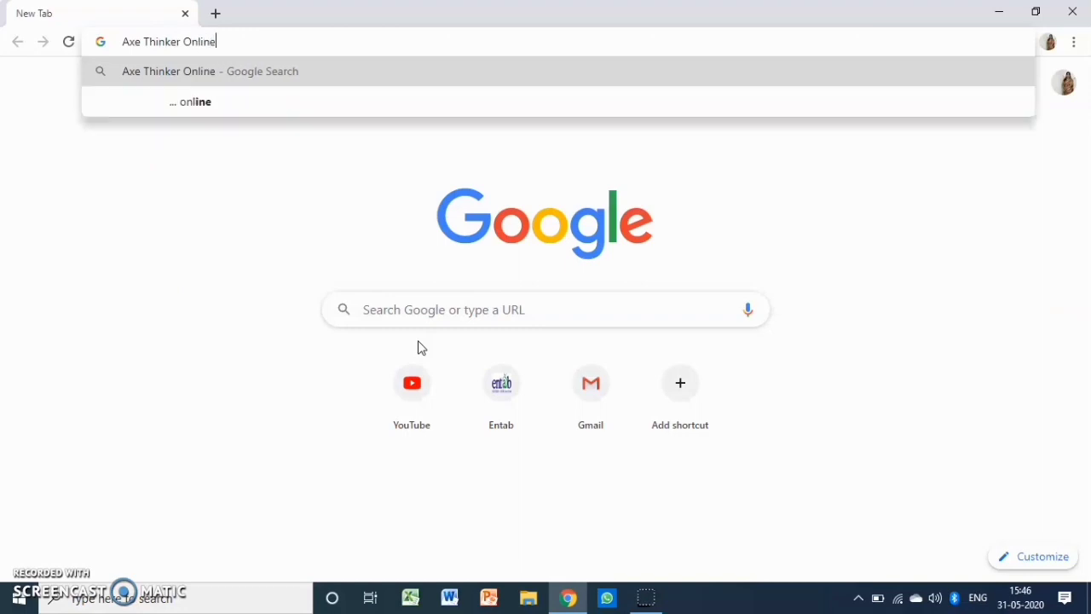
type(" Screen R")
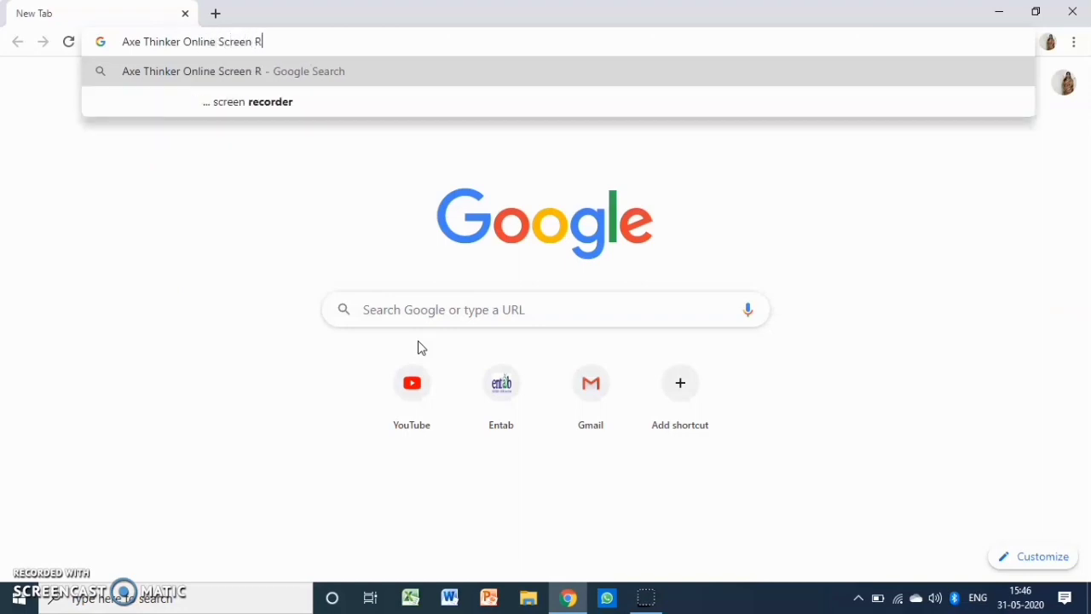
type("ecorder")
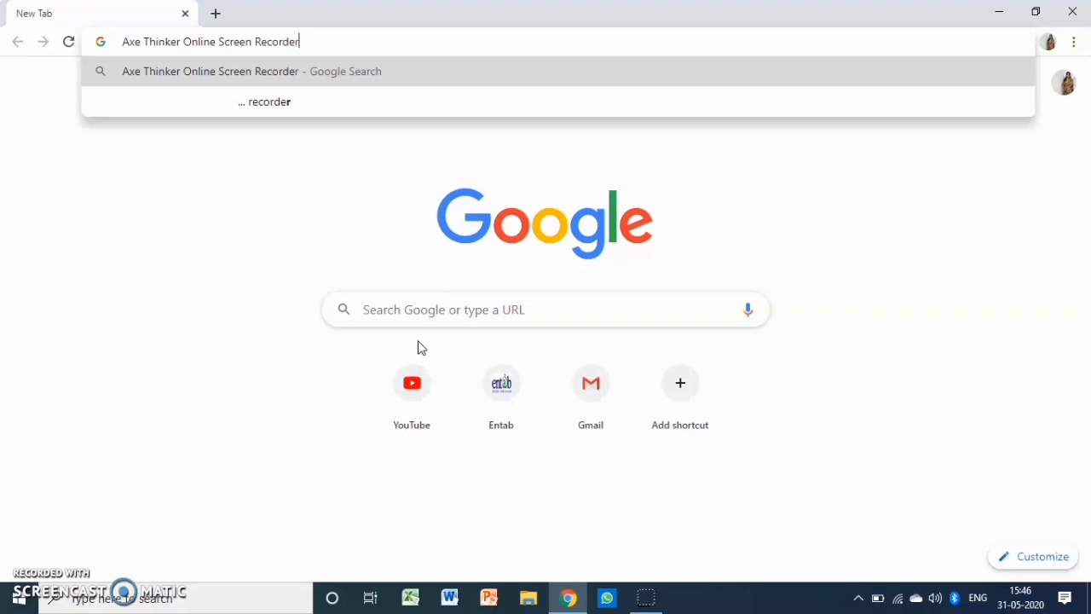
Correct "Axe" to "Ace" in the query and search Google for "Ace Thinker Online Screen Recorder"
key("Left")
key("Left")
key("Left")
key("Left")
key("Left")
key("Left")
key("Left")
key("Left")
key("Left")
key("Left")
key("Left")
key("Left")
key("Left")
key("Left")
key("Left")
key("Left")
key("Left")
key("Left")
key("Left")
key("Left")
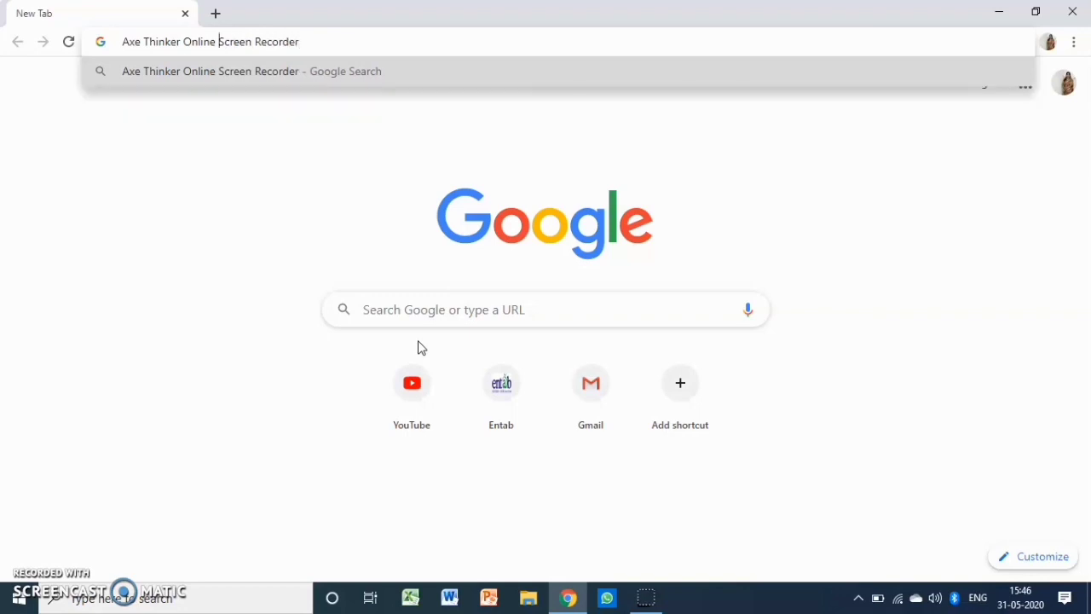
key("BackSpace")
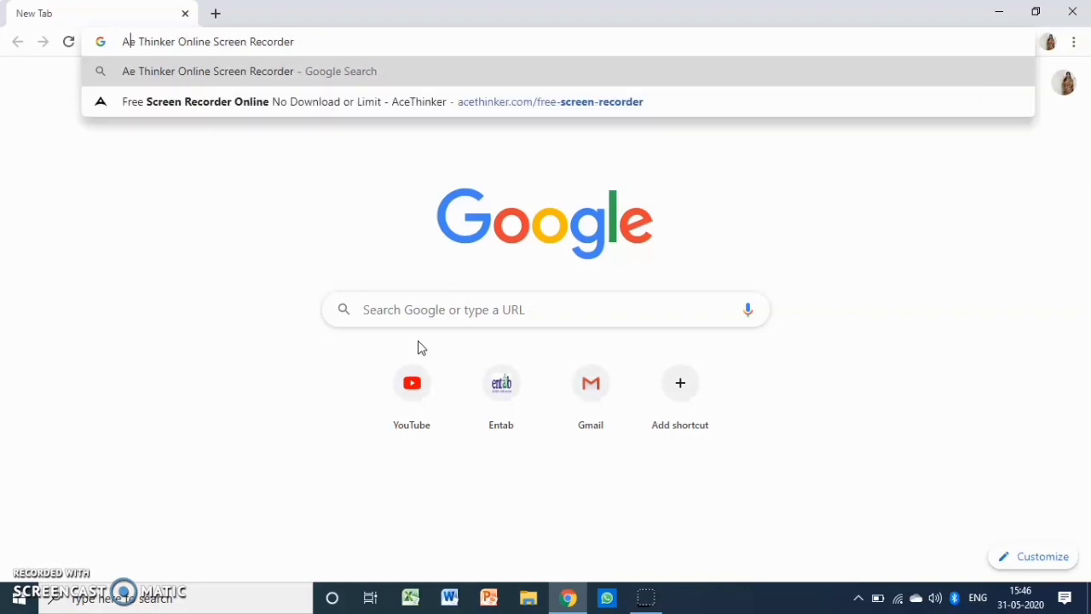
type("c")
key("Return")
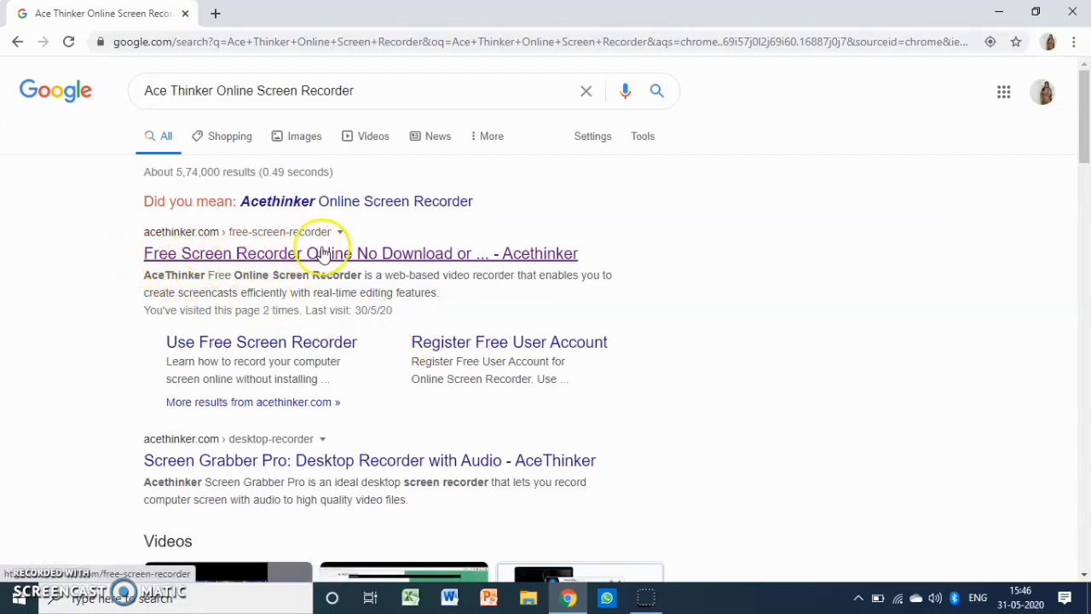
Open AceThinker's Free Screen Recorder Online page from the results and download the recorder's launcher
left_click(435, 259)
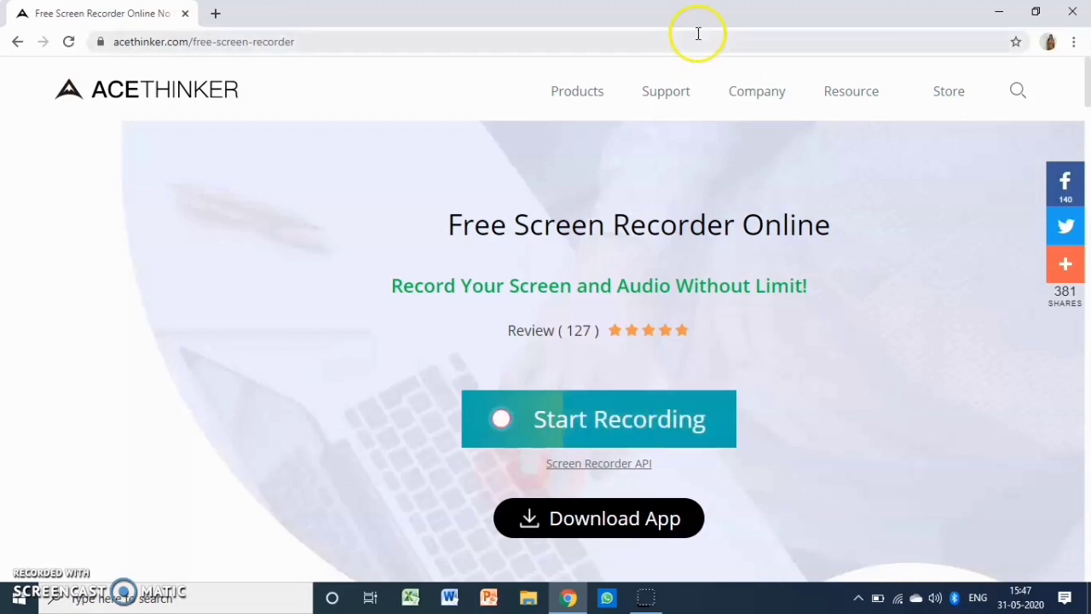
left_click(577, 416)
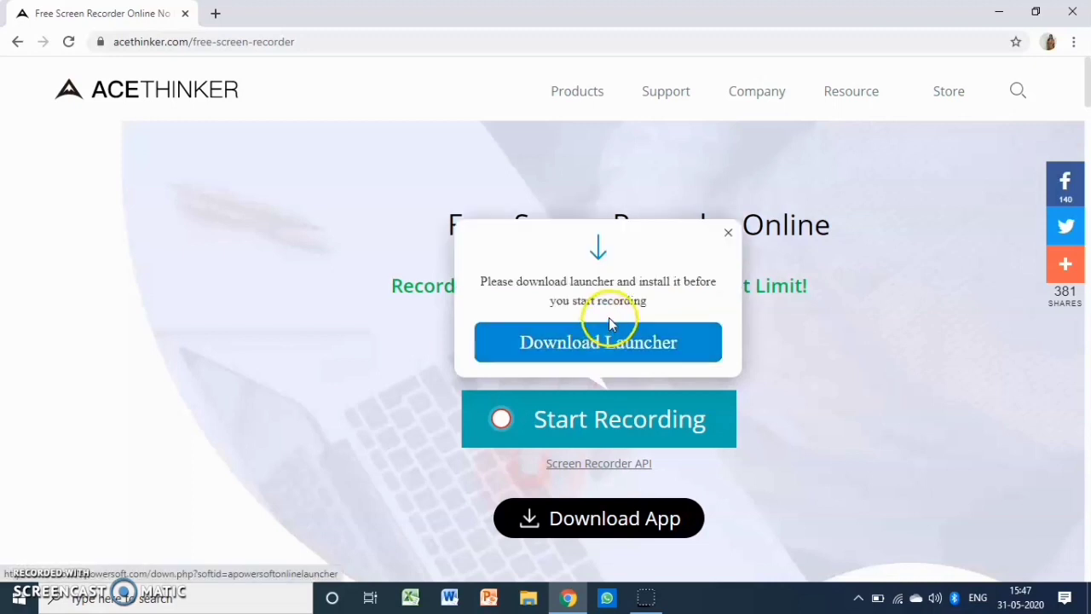
left_click(607, 336)
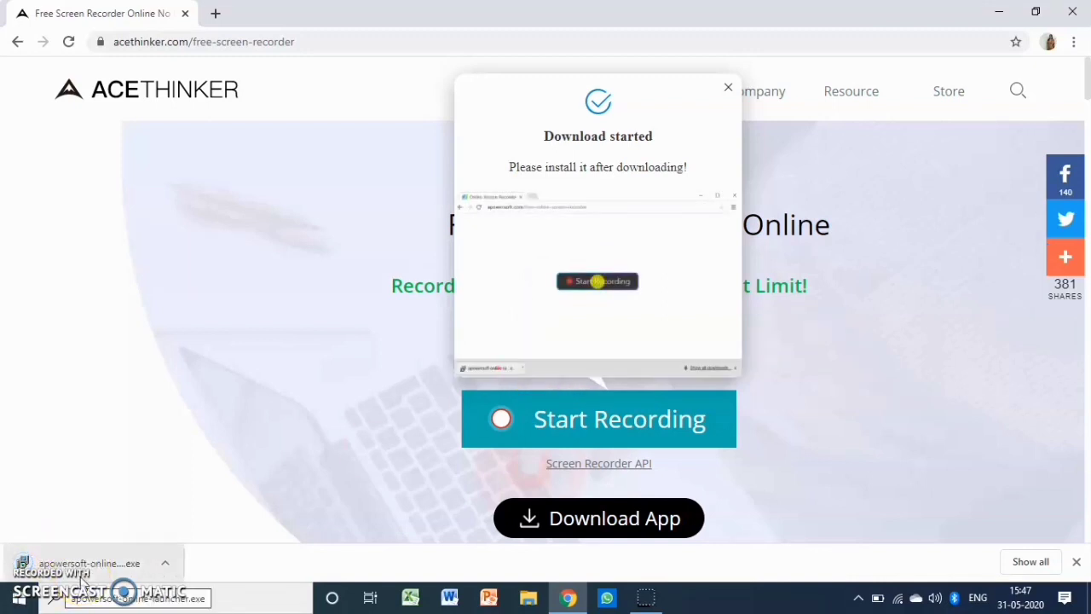
Dismiss the download notice, run the downloaded apowersoft-online-launcher.exe and bring its setup window to the front
left_click(85, 579)
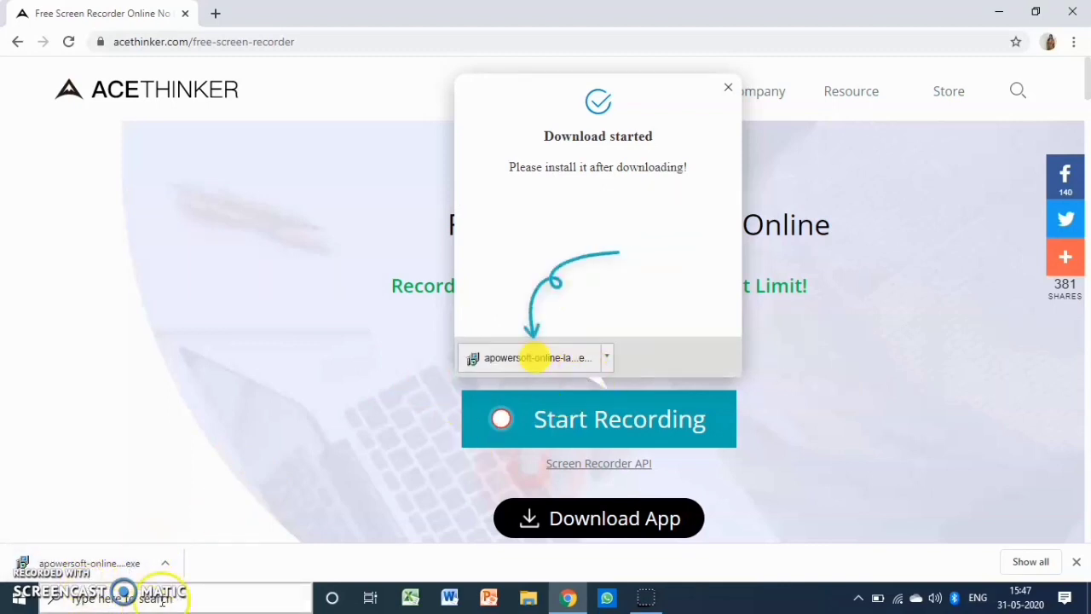
left_click(730, 92)
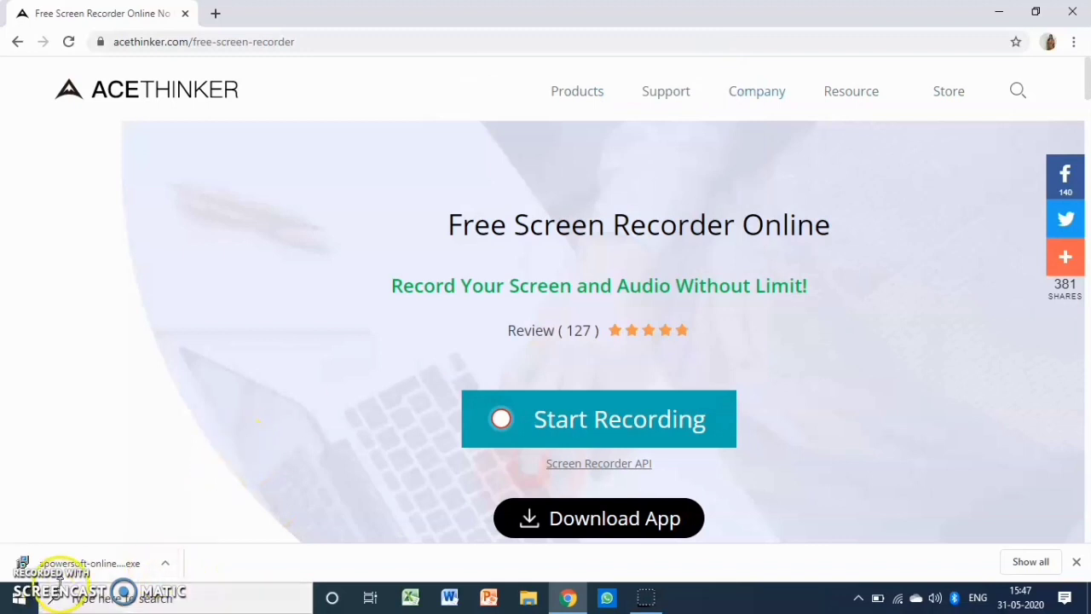
left_click(164, 563)
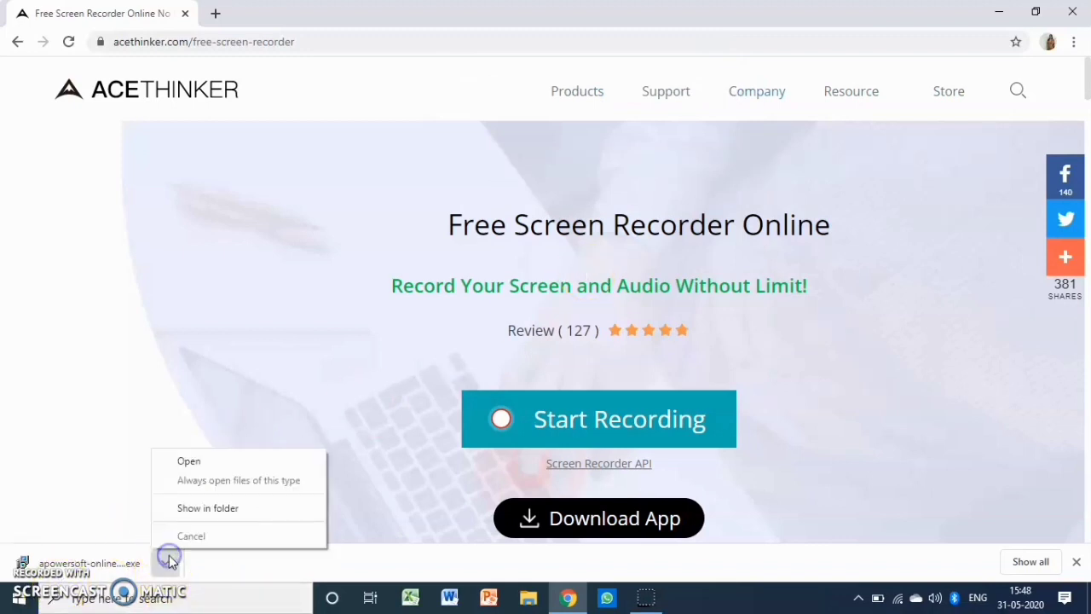
left_click(214, 461)
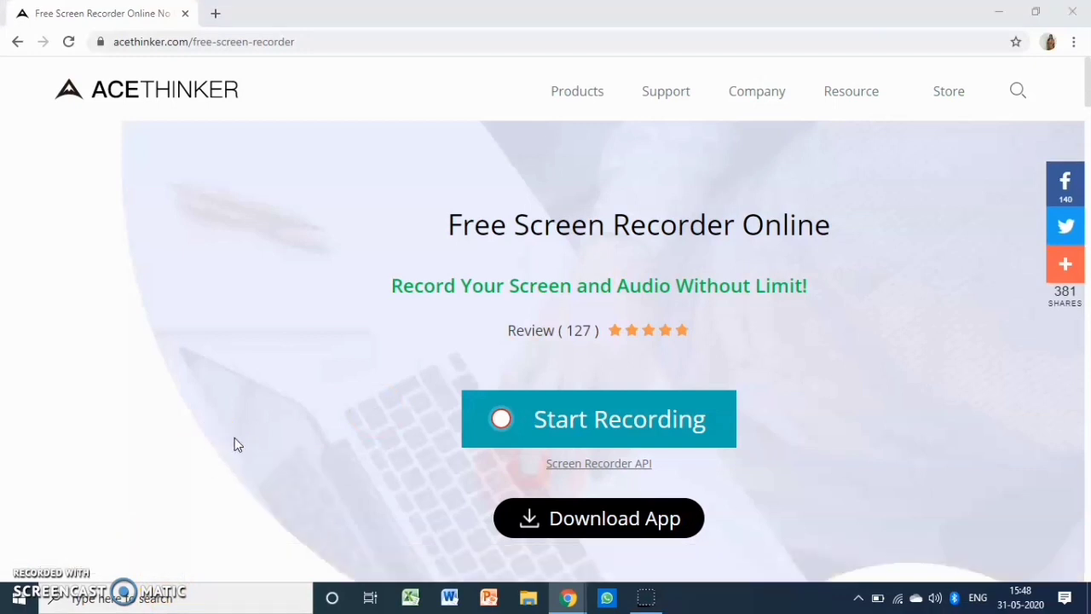
mouse_move(568, 598)
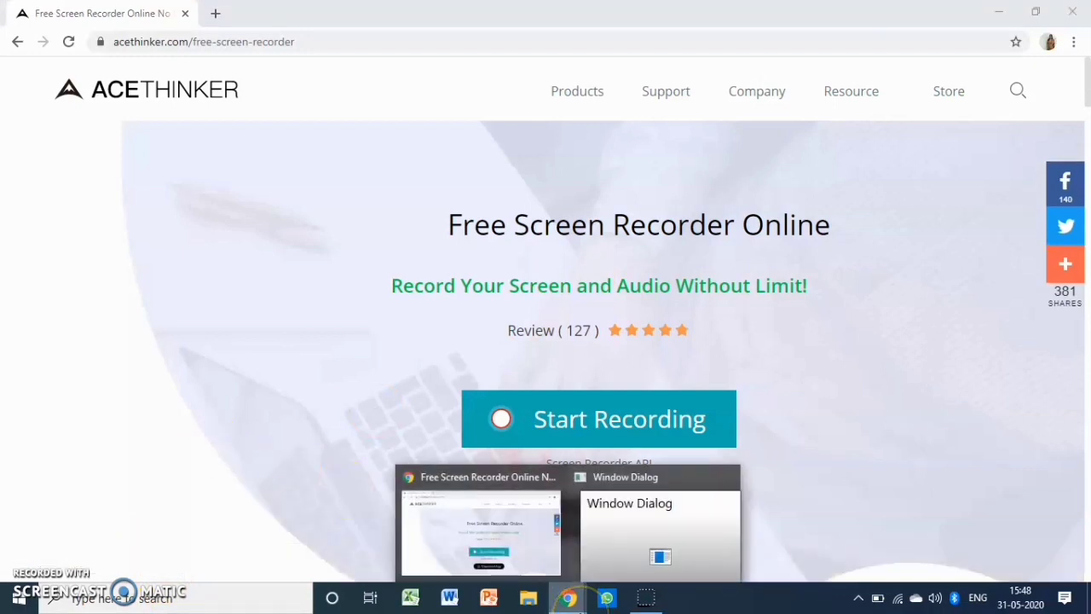
left_click(654, 534)
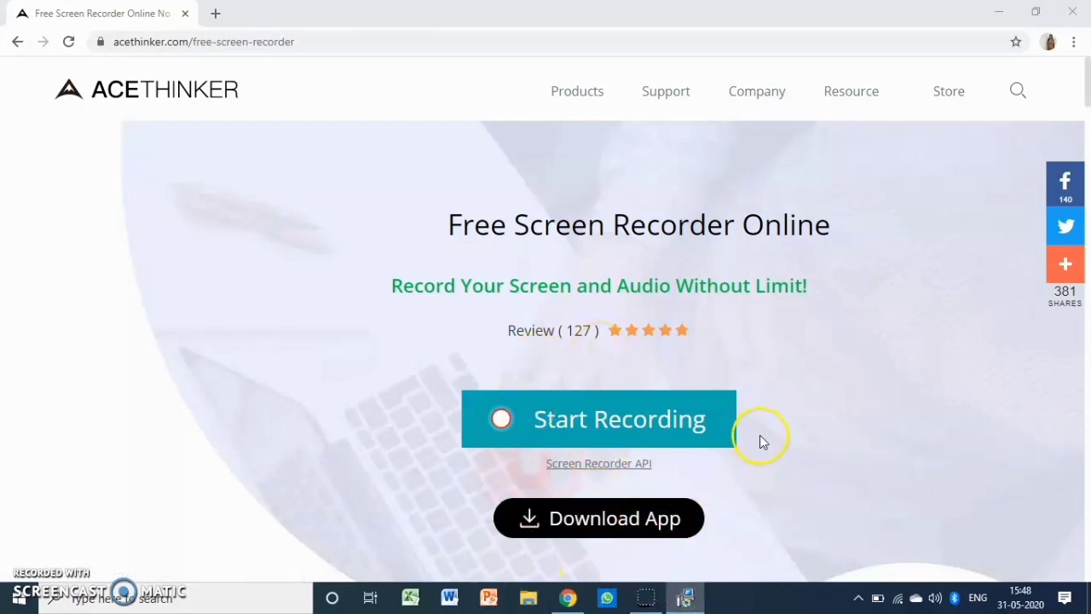
left_click(687, 599)
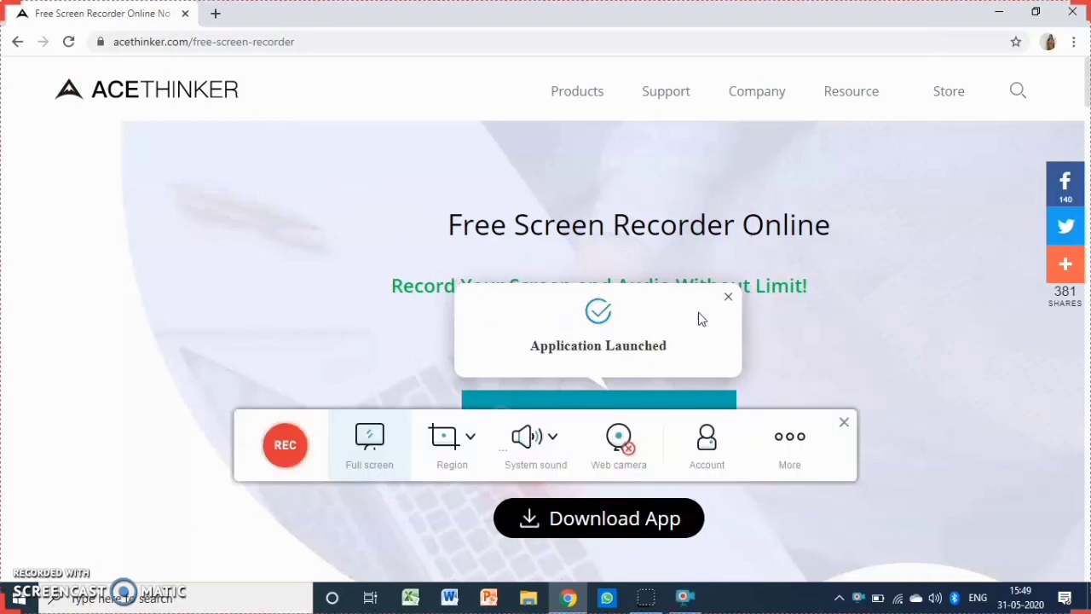
Restore the recorder's control bar, resume the paused recording briefly, and minimize the paused recorder again
left_click(703, 321)
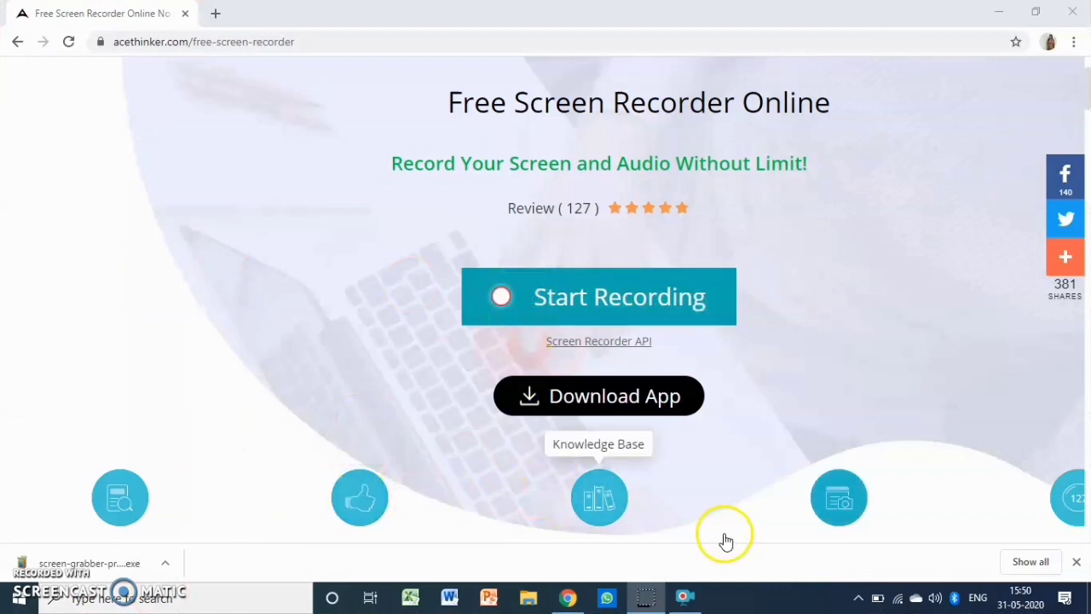
left_click(683, 596)
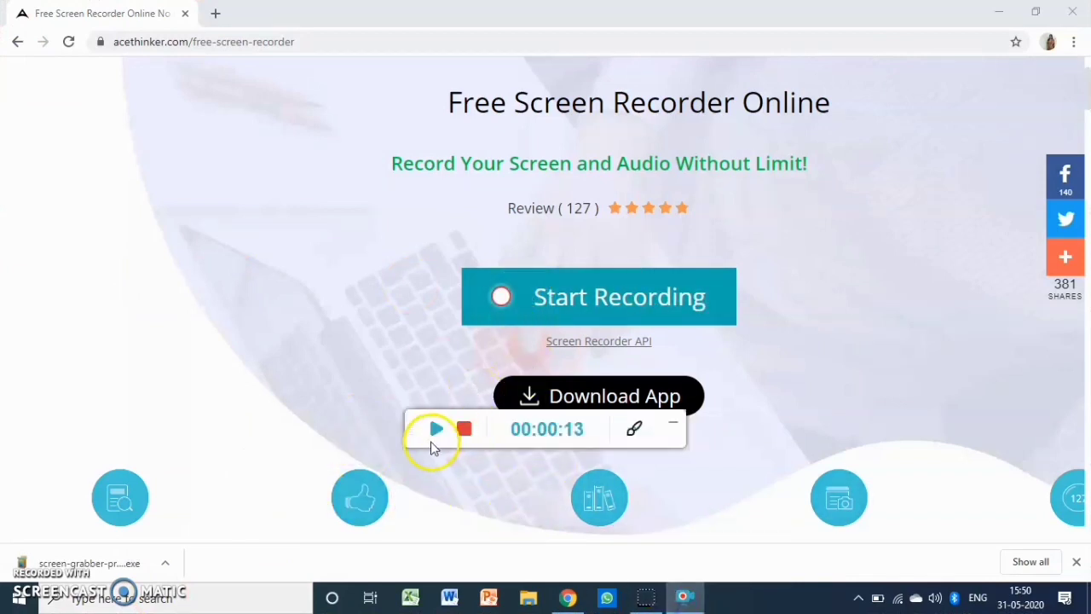
left_click(435, 430)
left_click(435, 429)
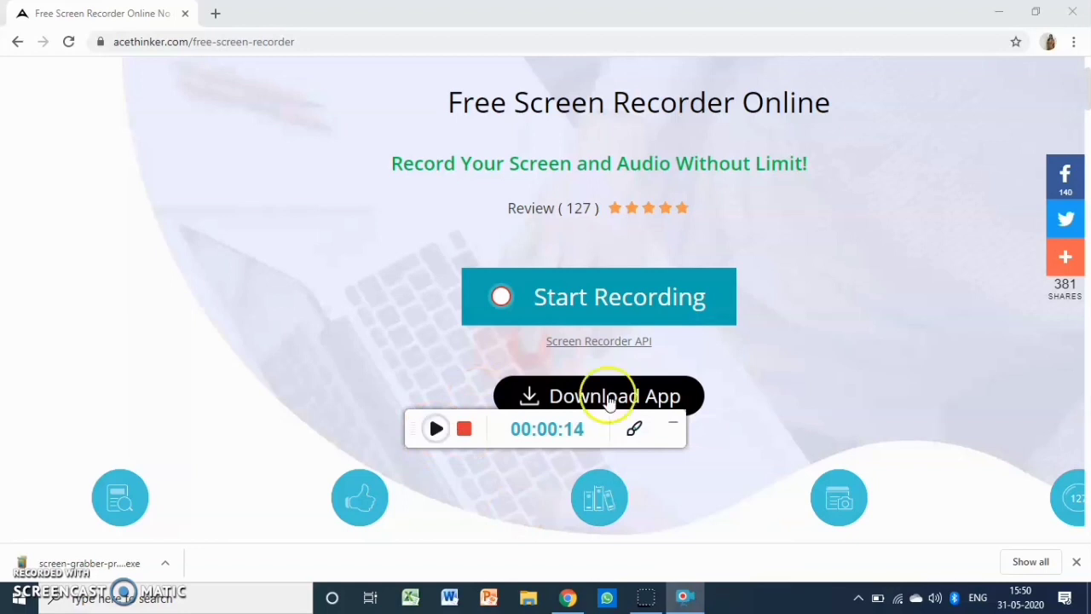
left_click(676, 424)
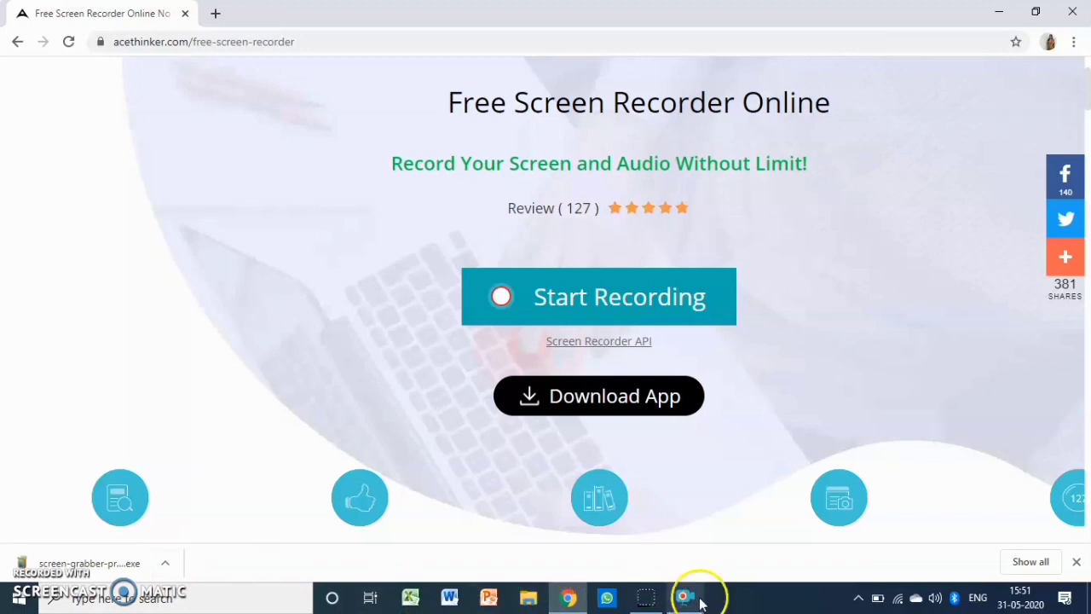
Try to close the Online Screen Recorder window, and close the browser showing the AceThinker page
mouse_move(687, 599)
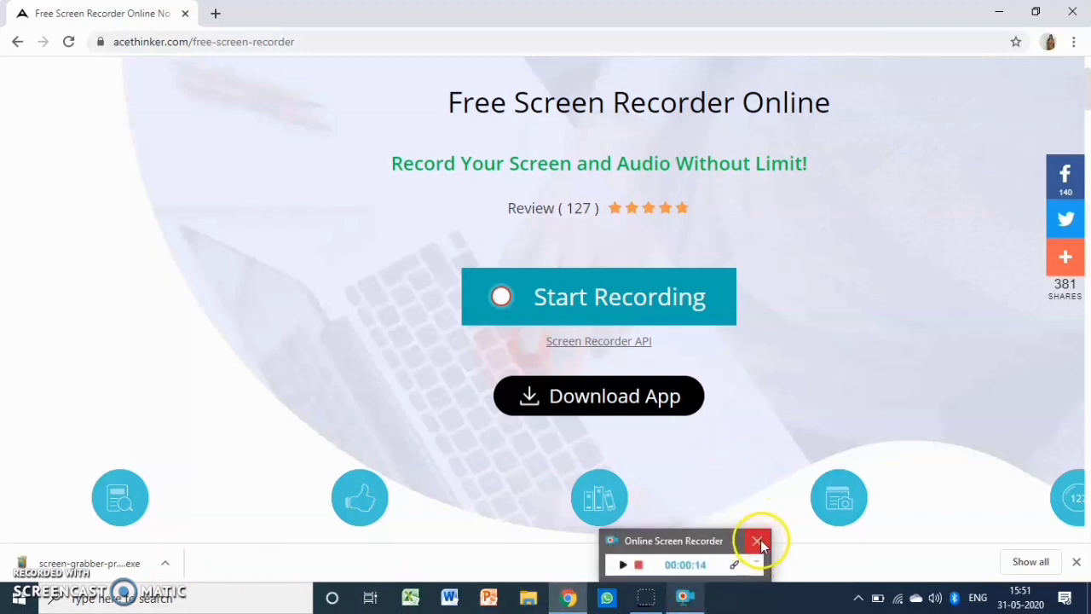
left_click(760, 539)
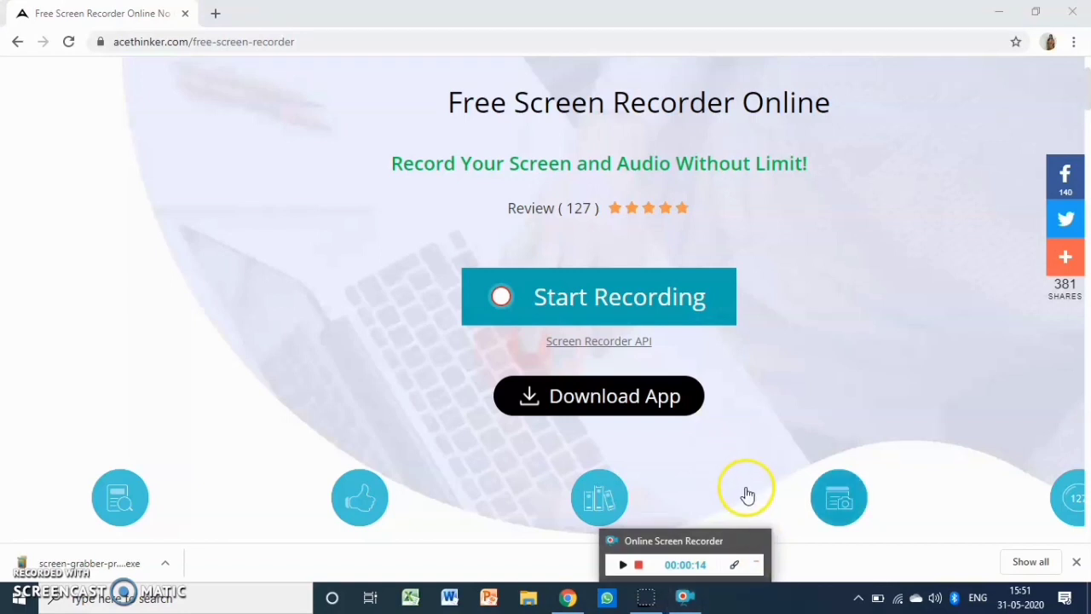
left_click(758, 542)
left_click(758, 545)
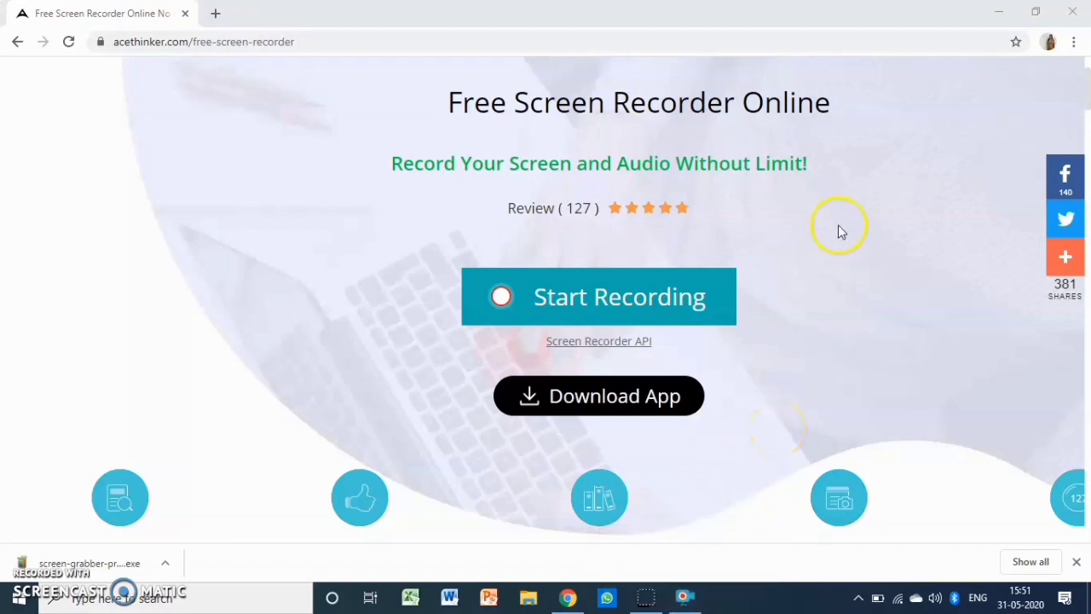
left_click(1072, 12)
Reopen Google Chrome and search Google for "screencast - o - matic"
left_click(567, 597)
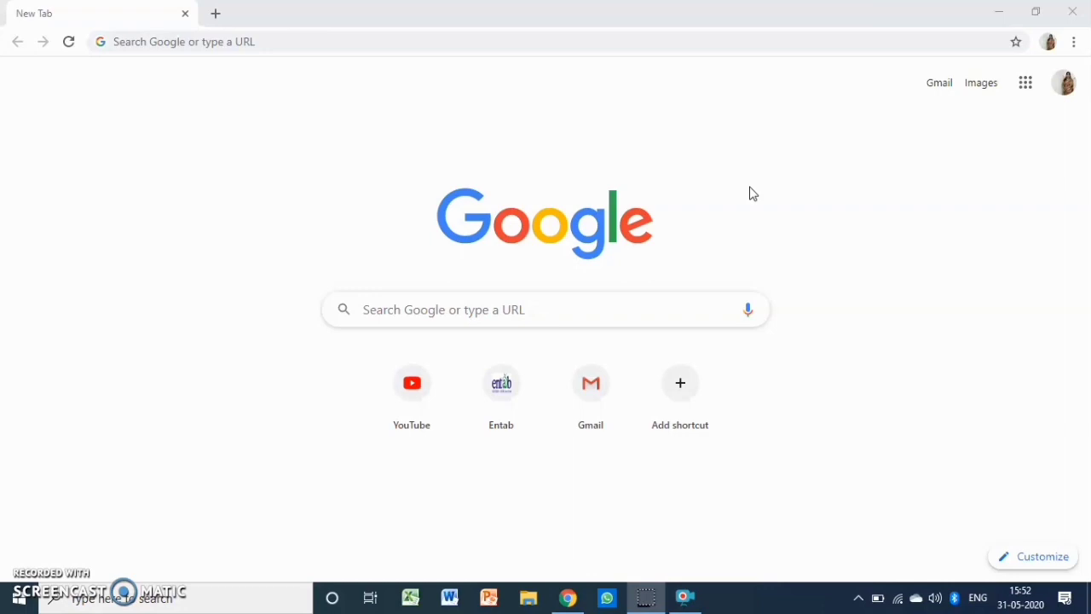
left_click(582, 311)
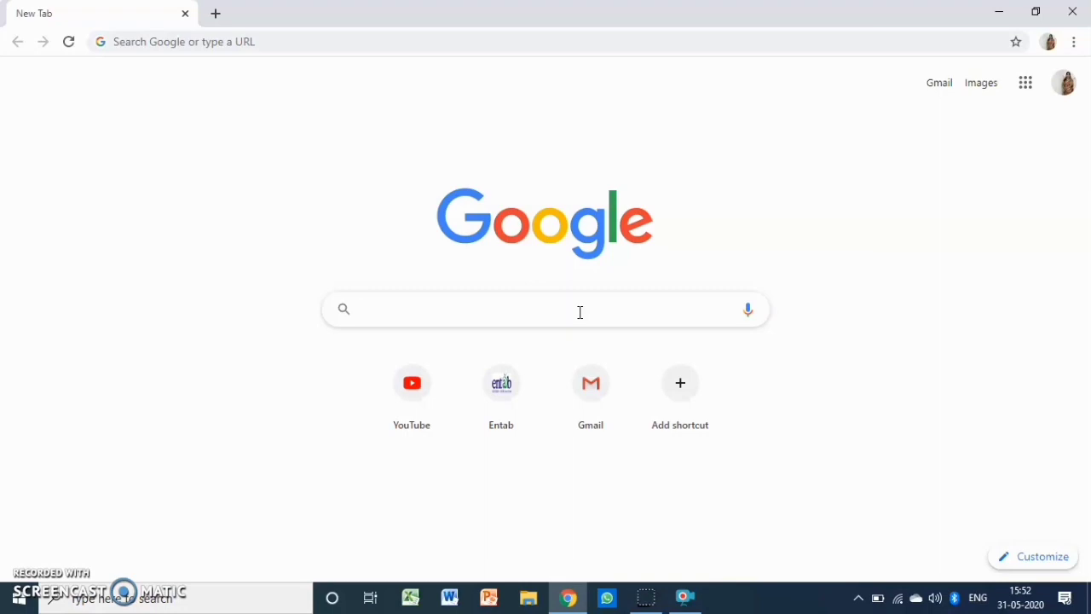
type("SCre")
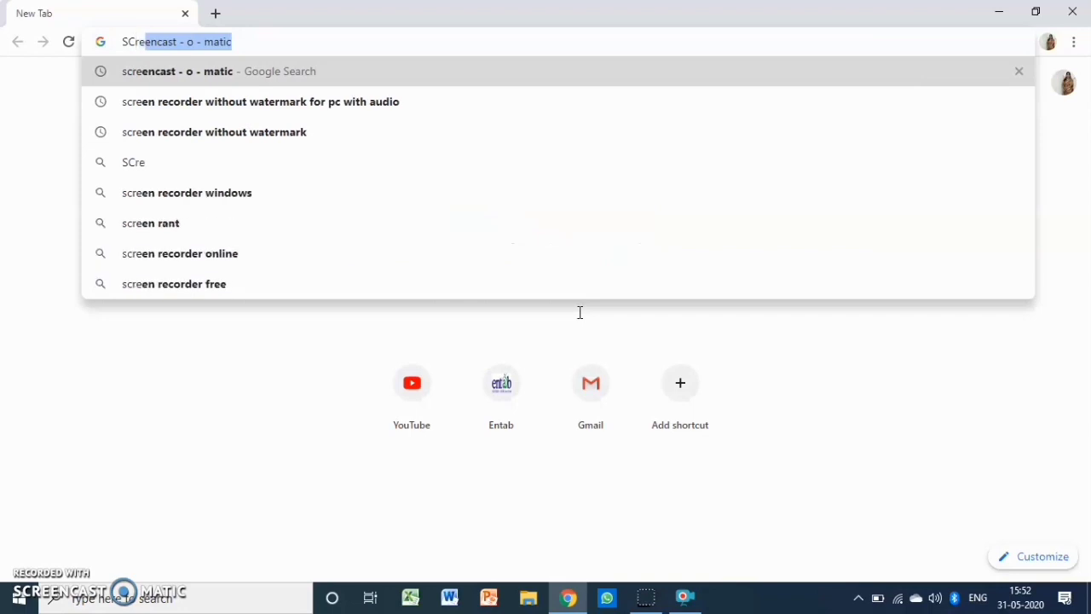
key("Right")
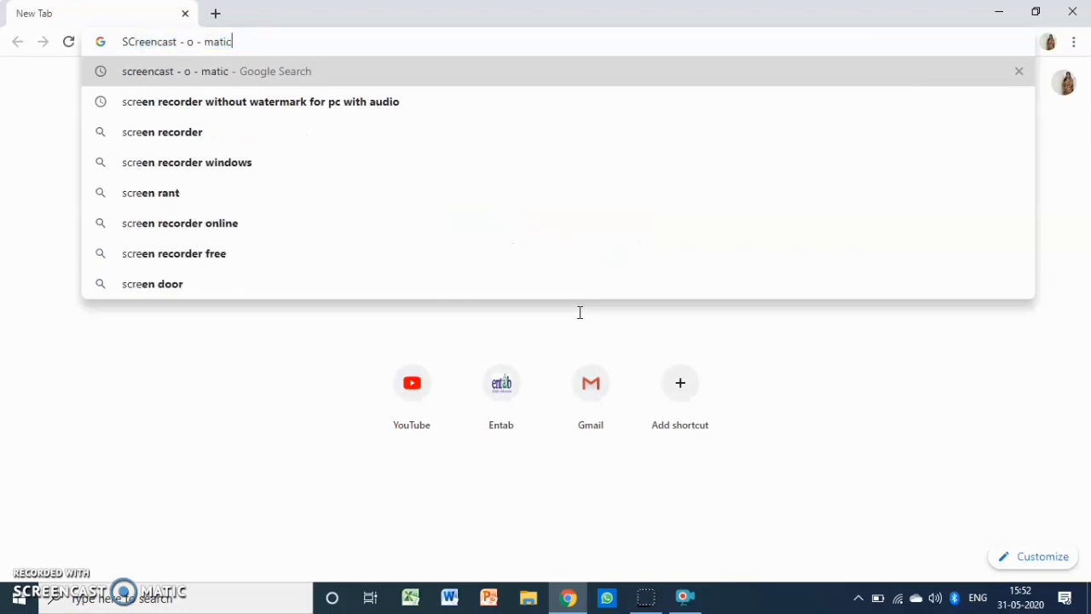
key("Return")
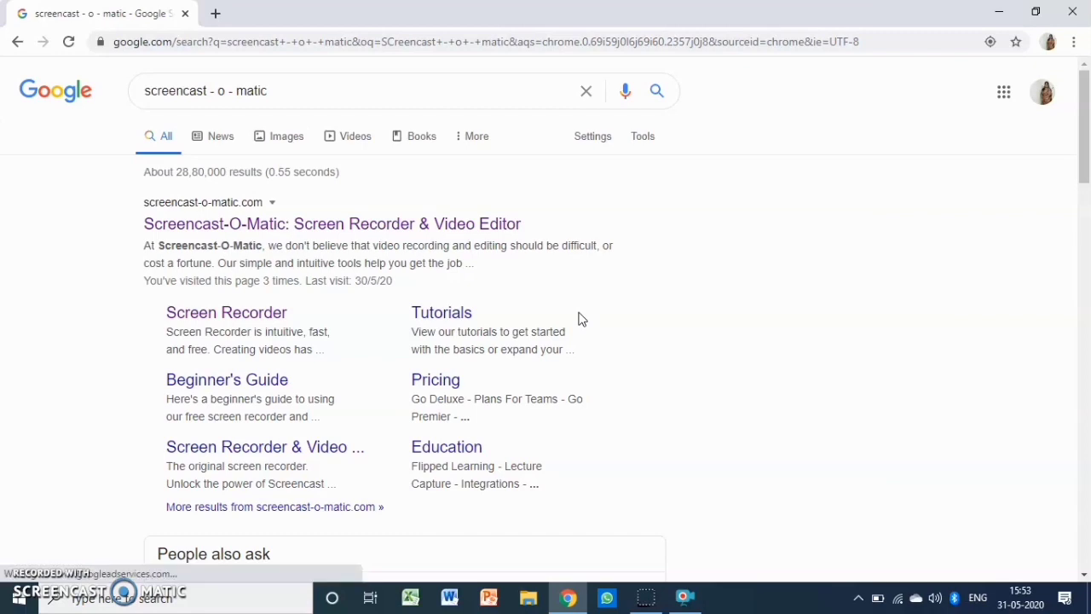
Open Screencast-O-Matic's Screen Recorder page from the results and launch the free recorder
left_click(231, 314)
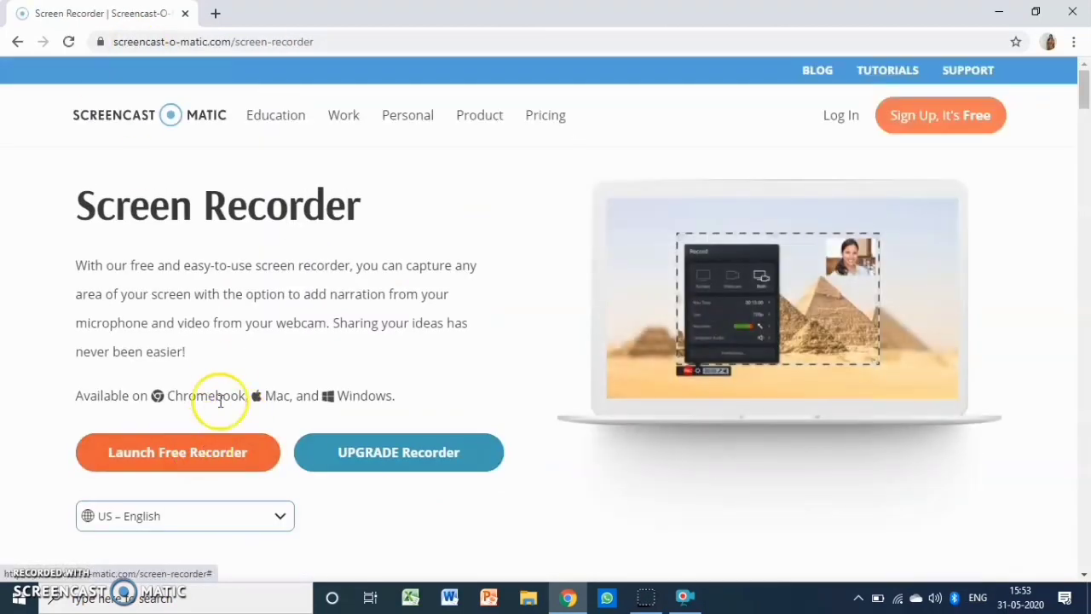
scroll(256, 348, "down", 1)
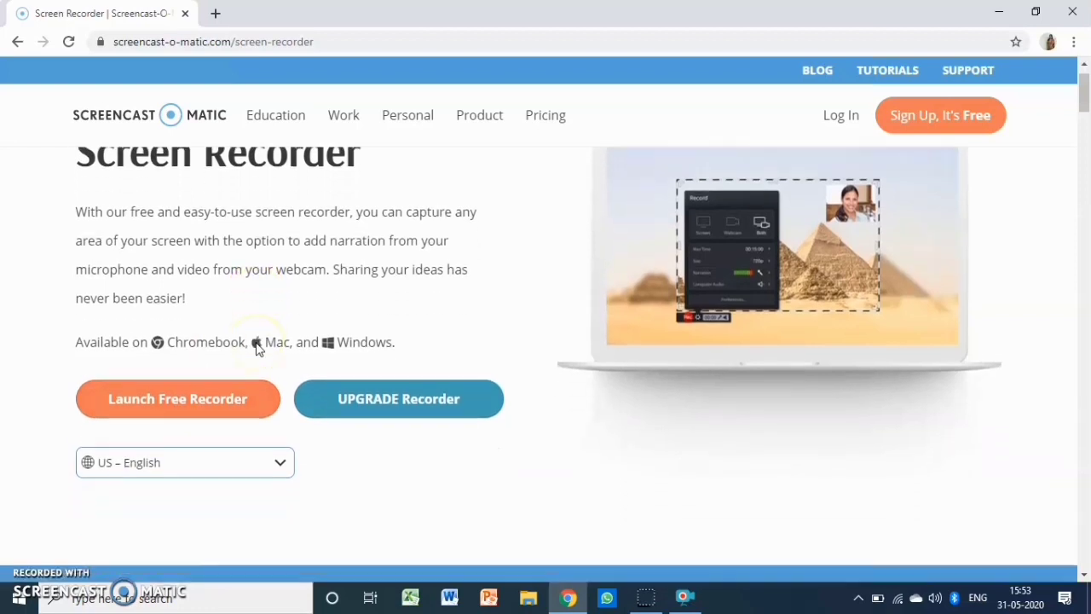
left_click(201, 403)
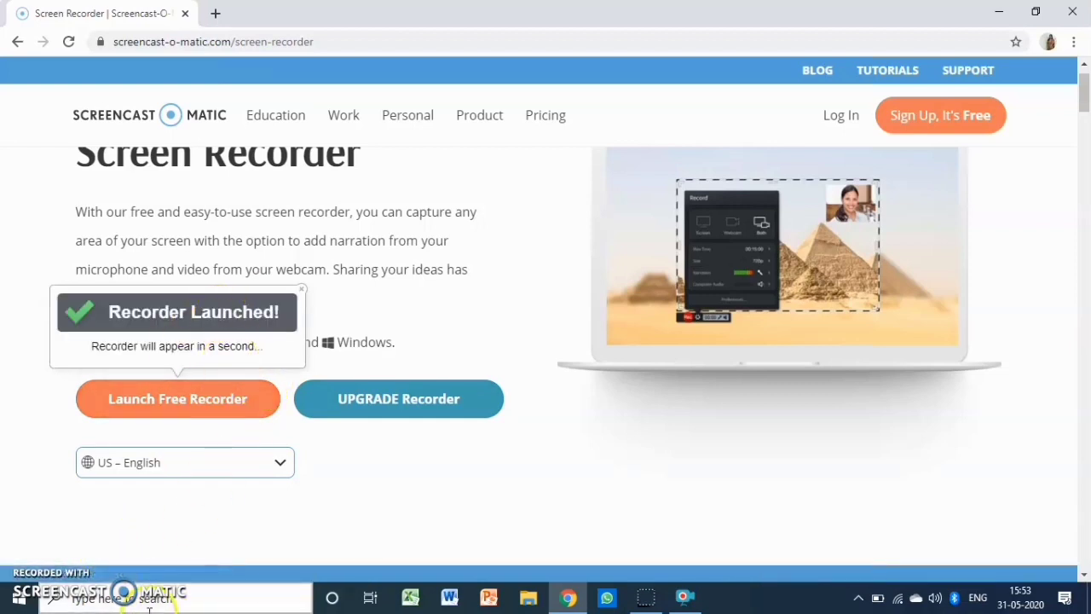
Dismiss the recorder launch notice and look over Screencast-O-Matic's Screen Recorder page
left_click(302, 289)
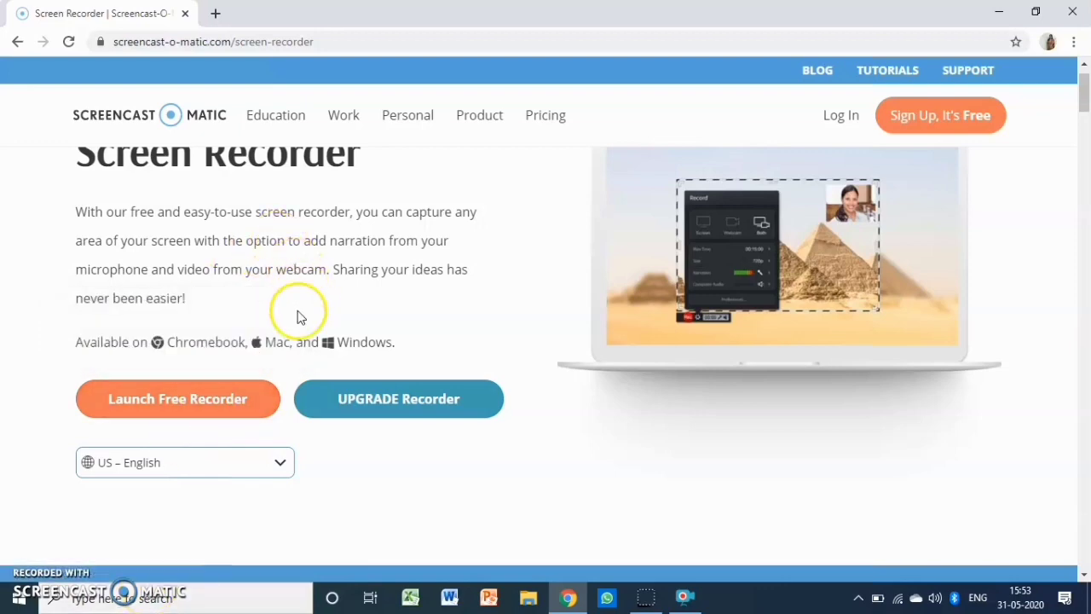
scroll(258, 419, "down", 10)
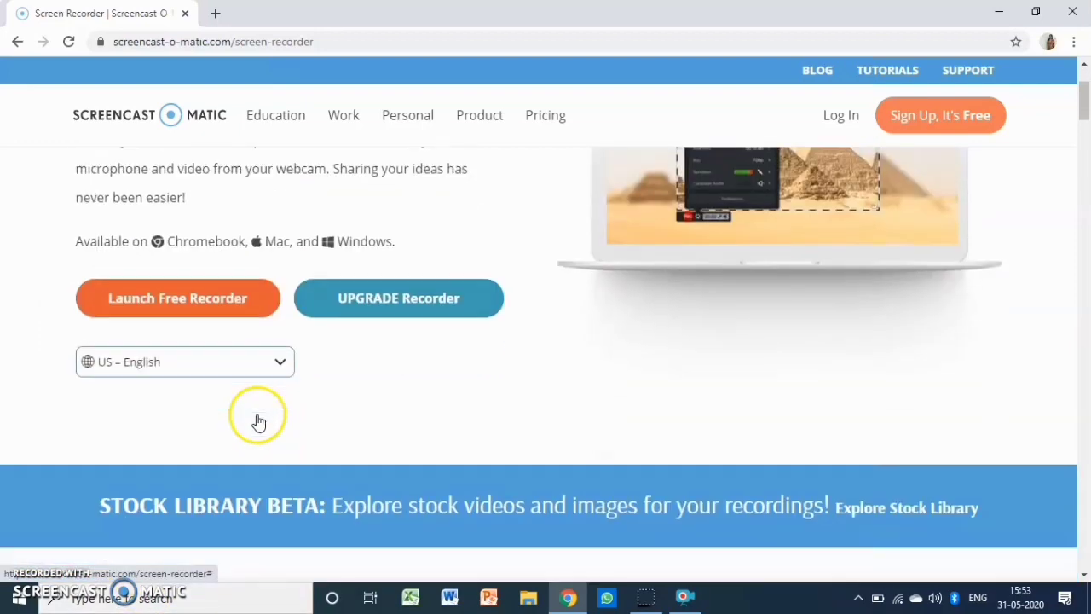
scroll(260, 420, "up", 10)
scroll(259, 420, "down", 3)
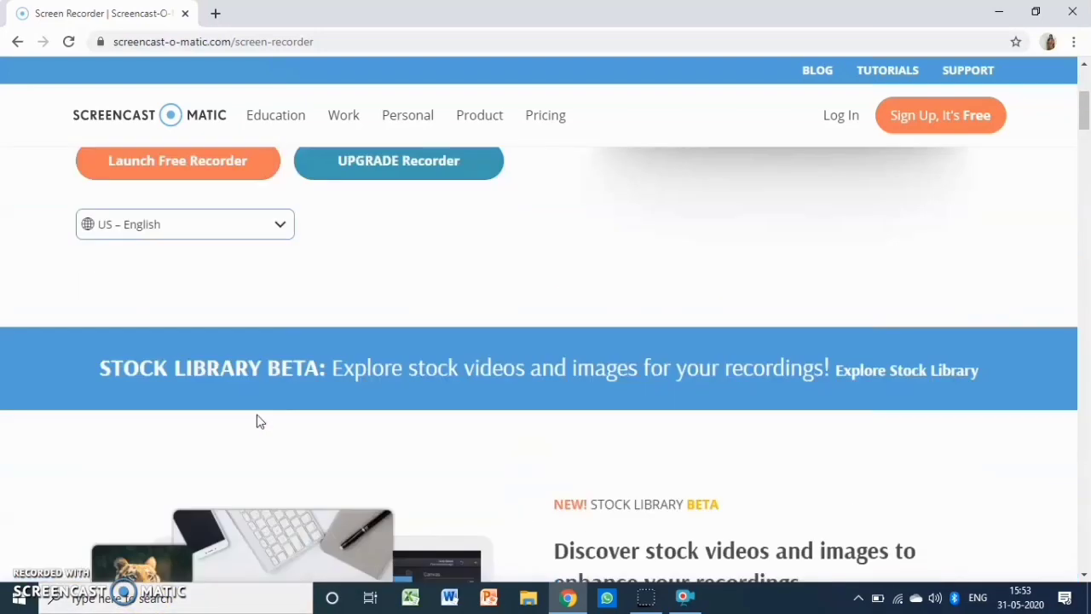
scroll(259, 421, "up", 3)
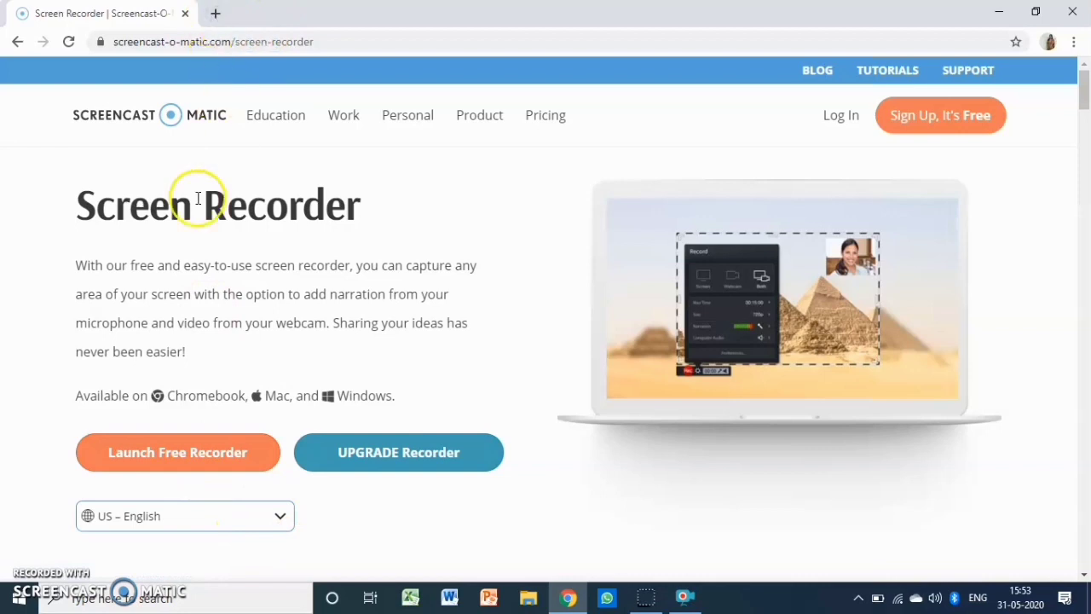
Replace the Screencast-O-Matic tab with a new one and search Google for "obs studio screen recorder"
left_click(216, 15)
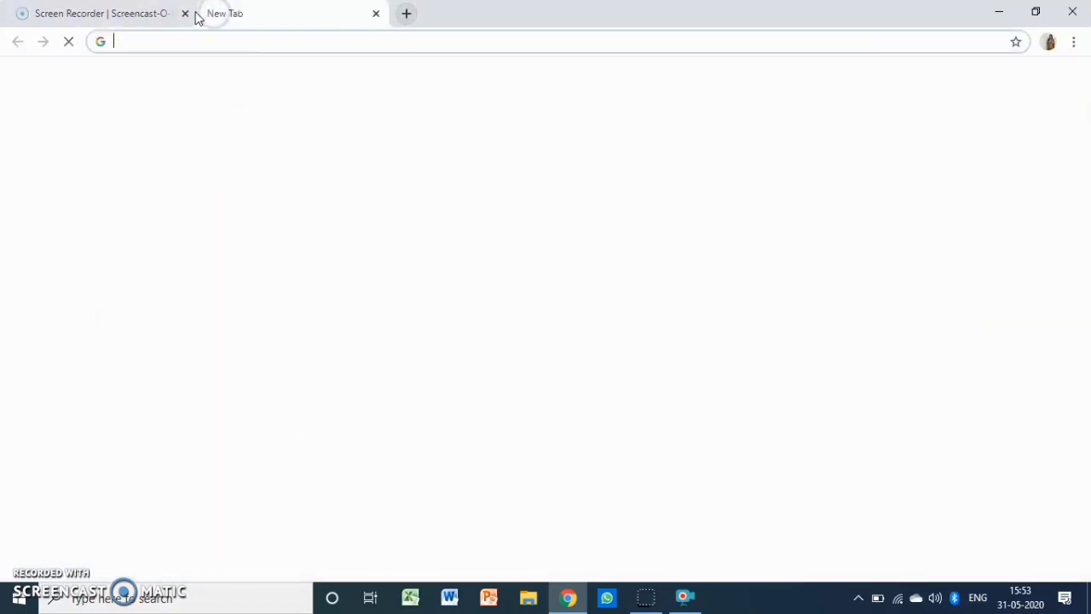
left_click(183, 14)
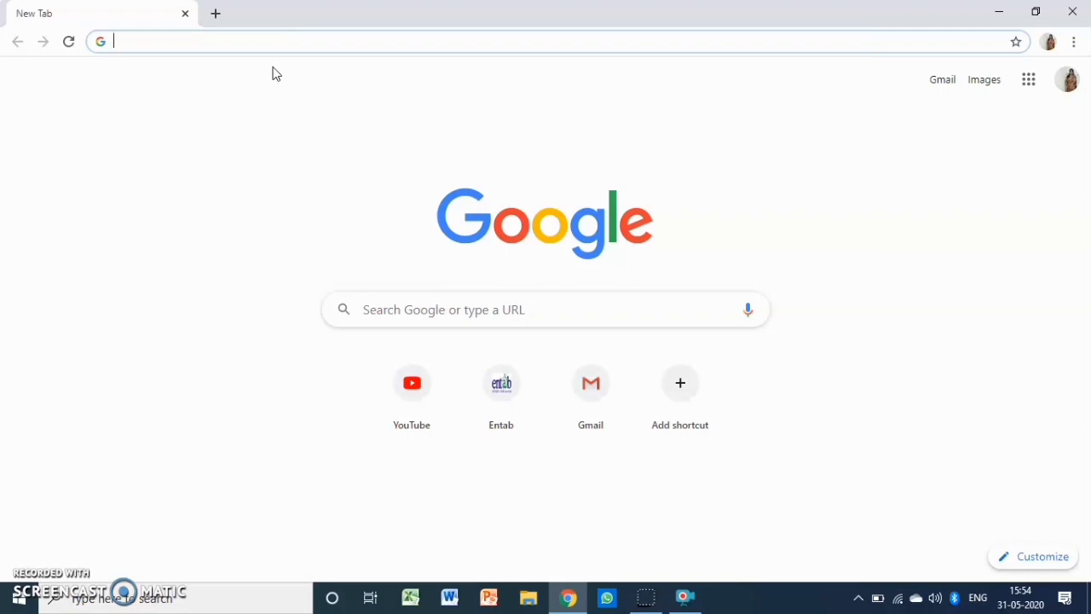
type("OBS St")
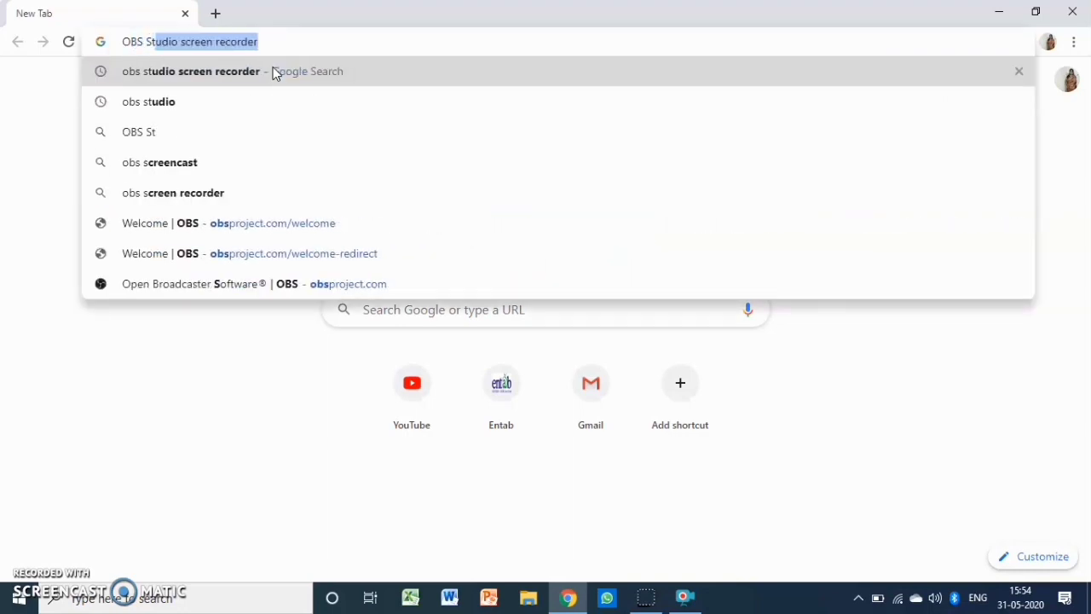
key("Right")
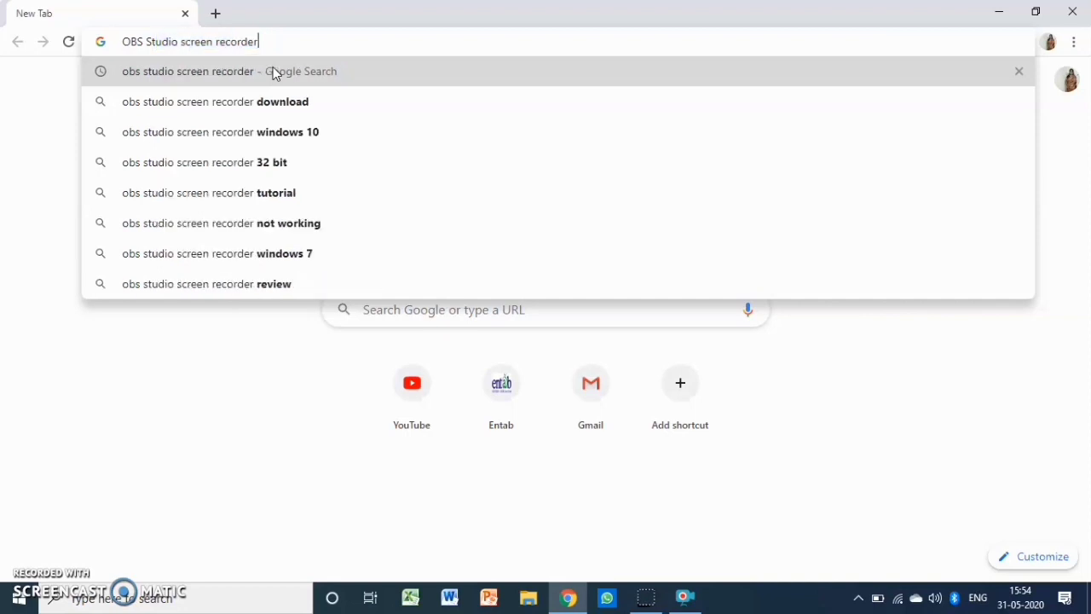
key("Return")
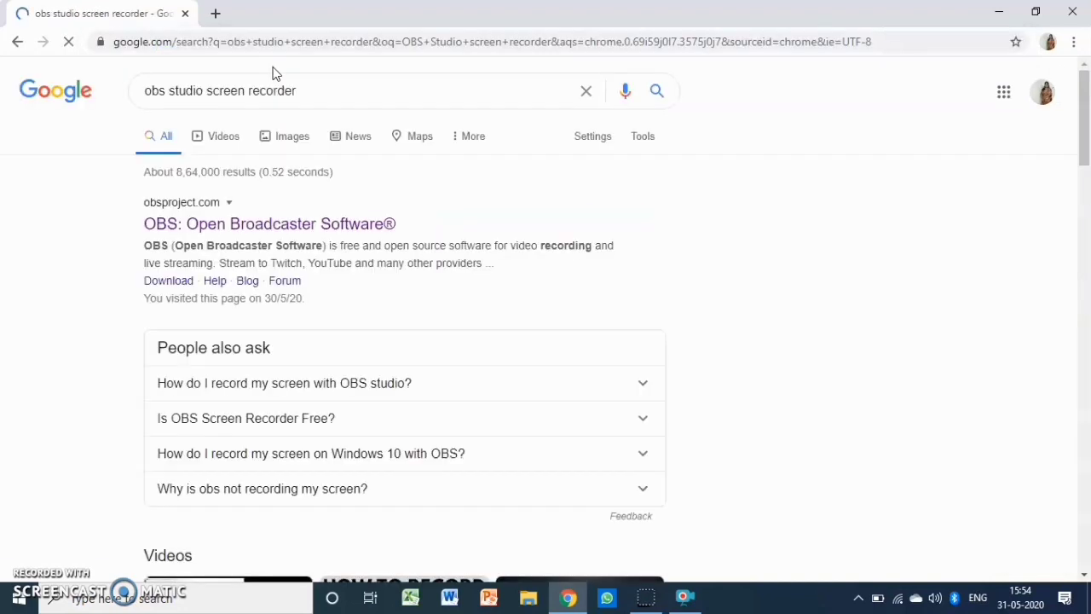
Open the OBS: Open Broadcaster Software site from the search results and look over its home page
left_click(264, 223)
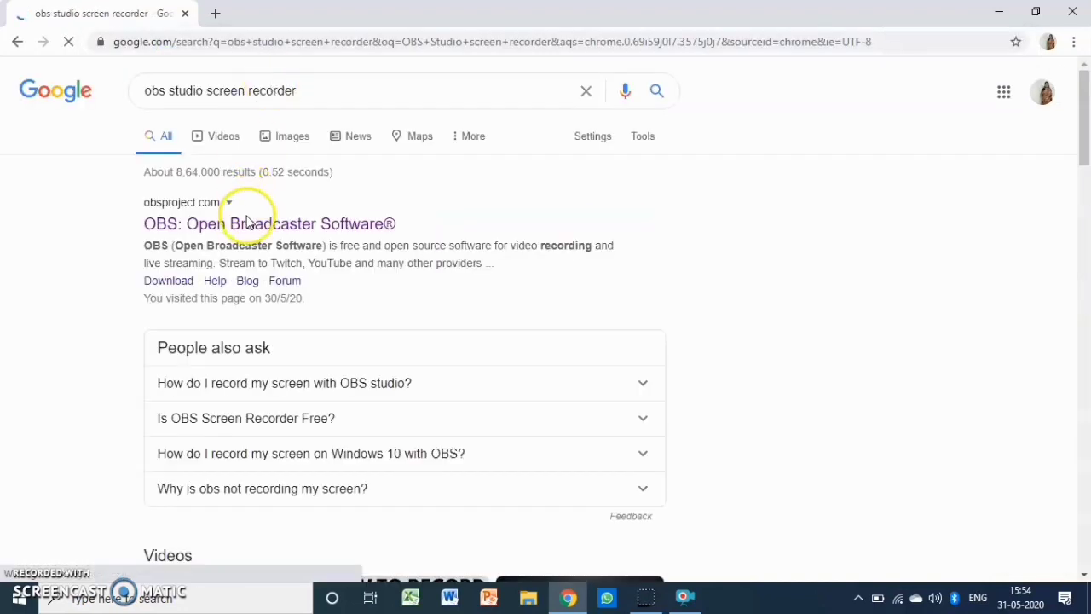
left_click(299, 224)
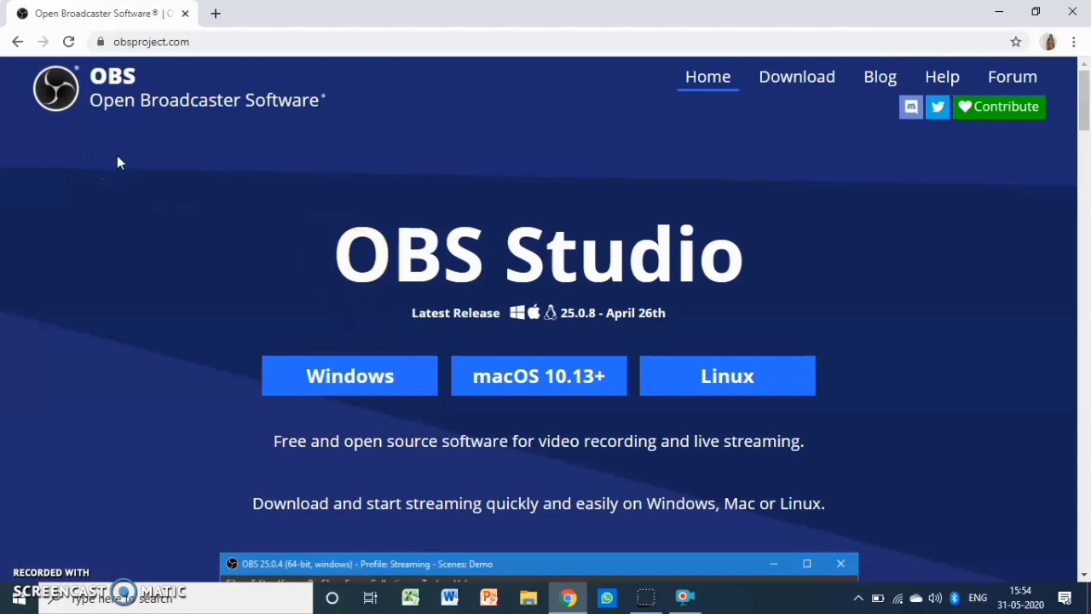
scroll(117, 160, "down", 5)
scroll(116, 160, "up", 5)
Download the Windows installer for OBS Studio 25.0.8
left_click(291, 290)
left_click(357, 387)
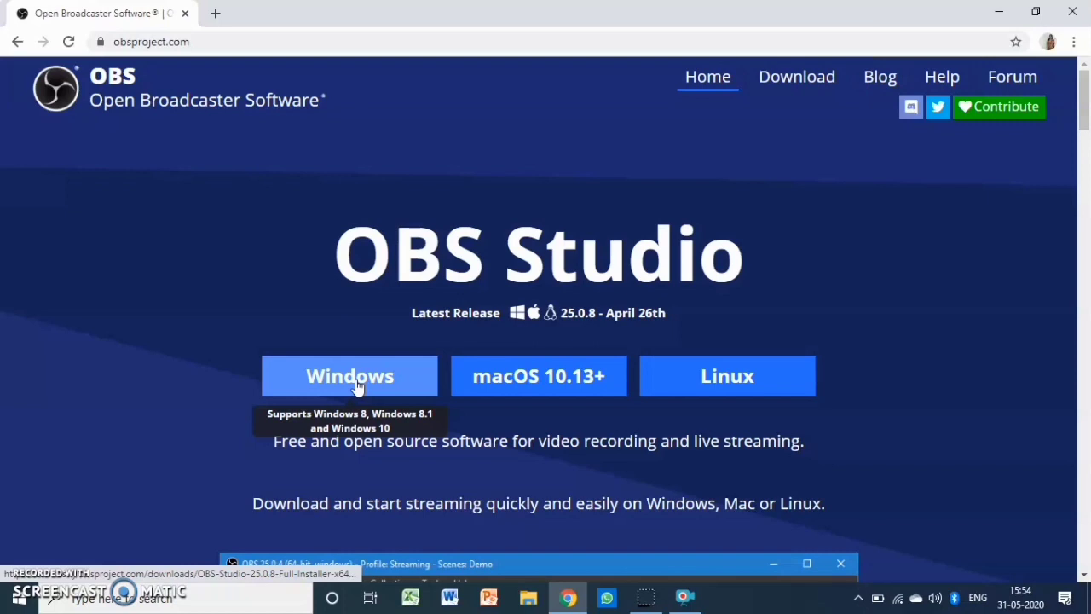
key("XF86AudioRaiseVolume")
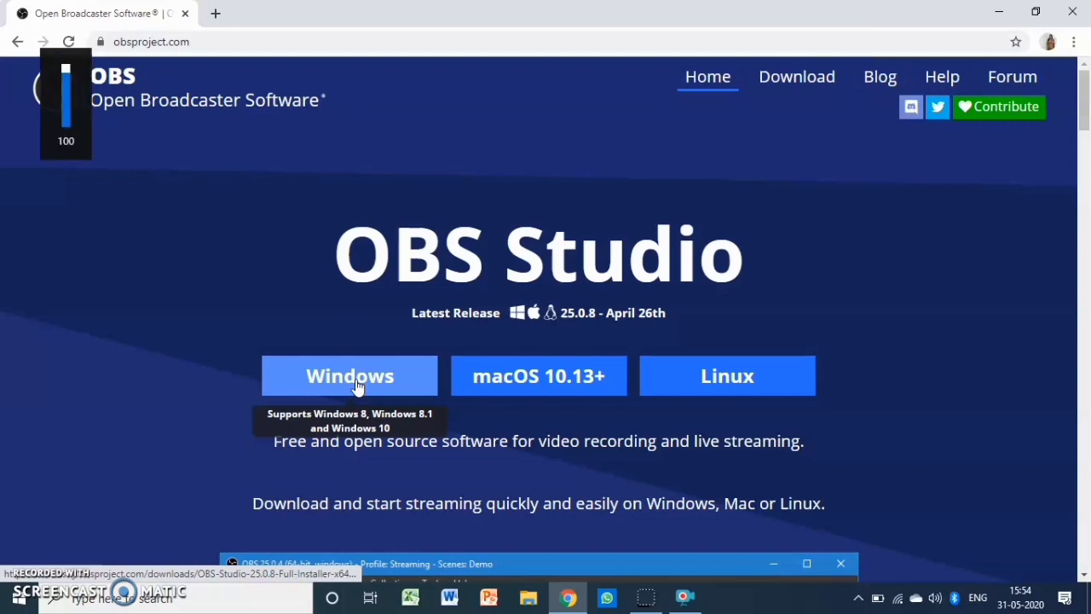
left_click(358, 386)
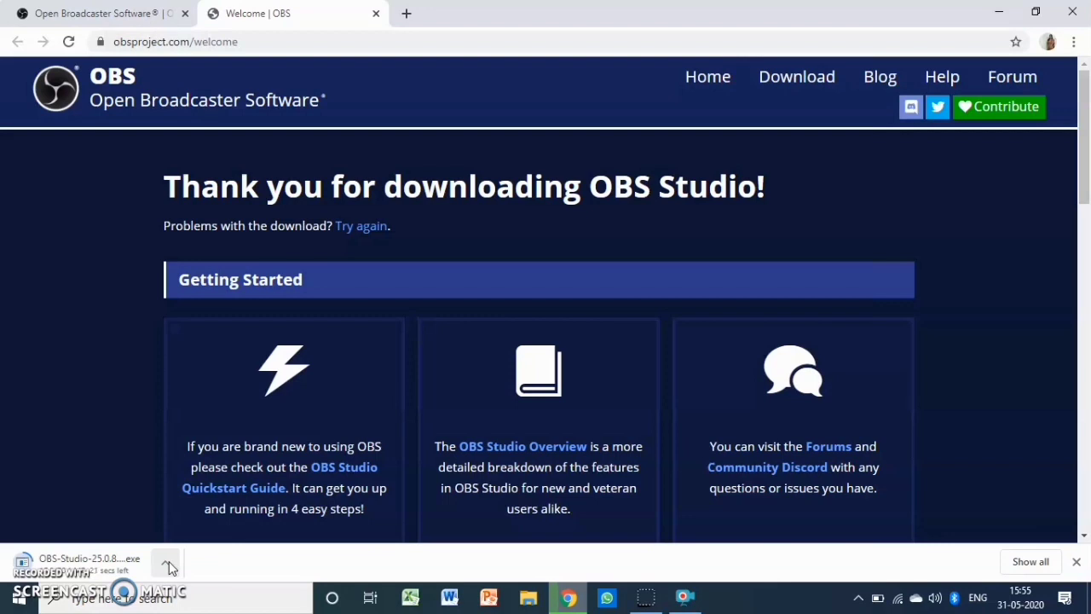
left_click(432, 385)
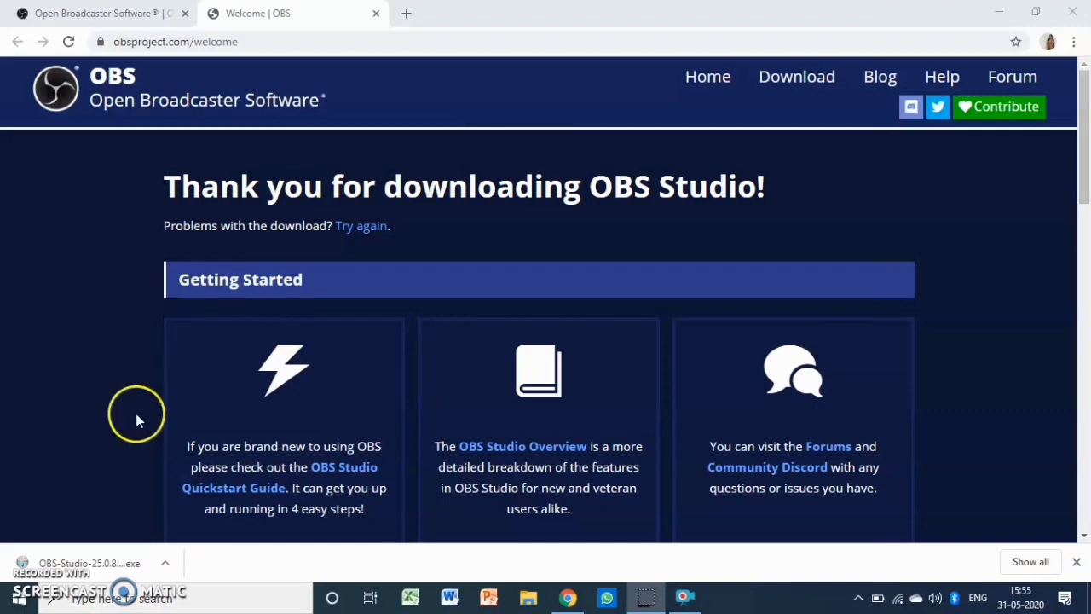
Run the downloaded OBS Studio installer and bring up its setup wizard
left_click(164, 563)
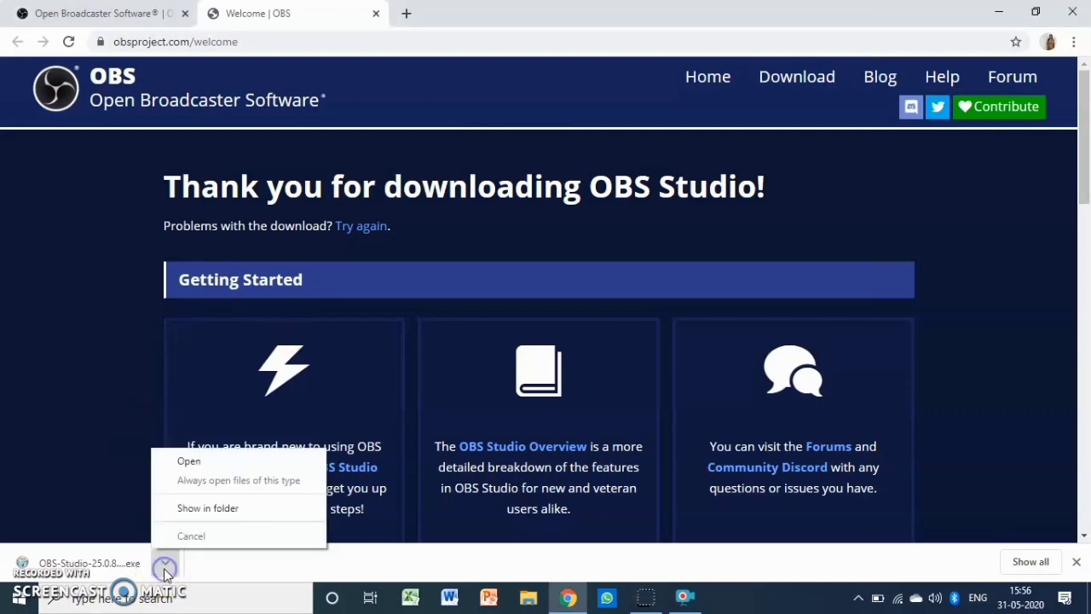
left_click(232, 459)
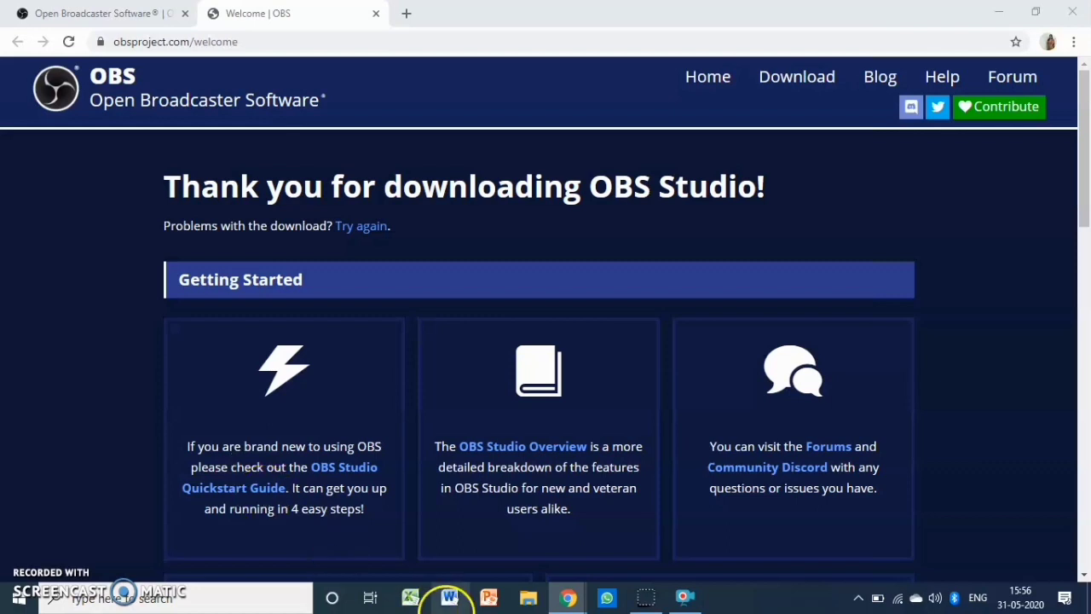
left_click(570, 600)
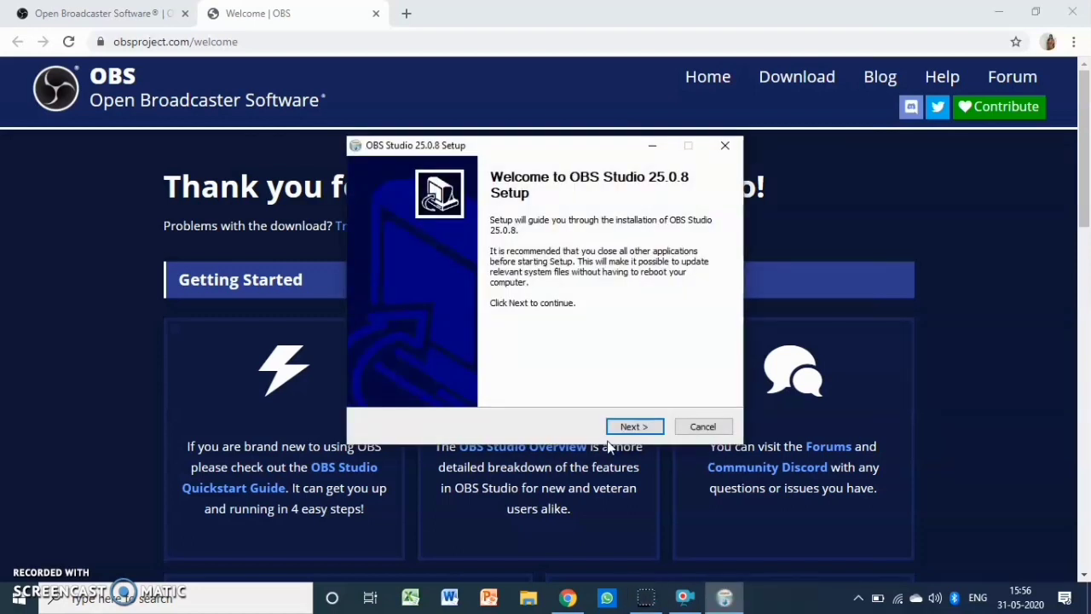
Review the license and install OBS Studio in C:\Program Files\obs-studio, finishing setup with the launch option enabled
left_click(639, 431)
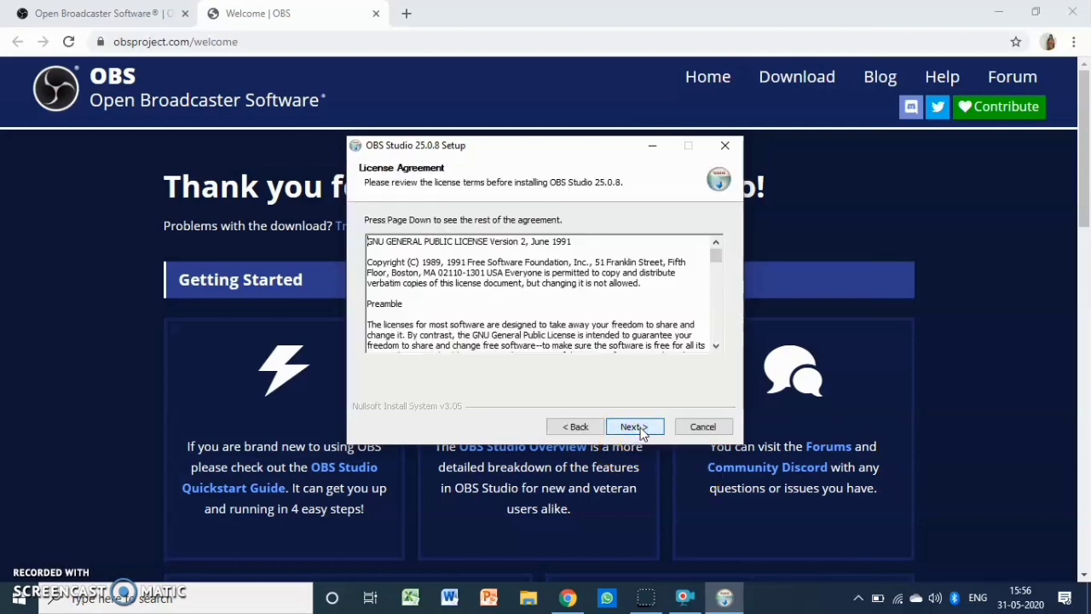
left_click(716, 256)
left_click_drag(716, 255, 710, 376)
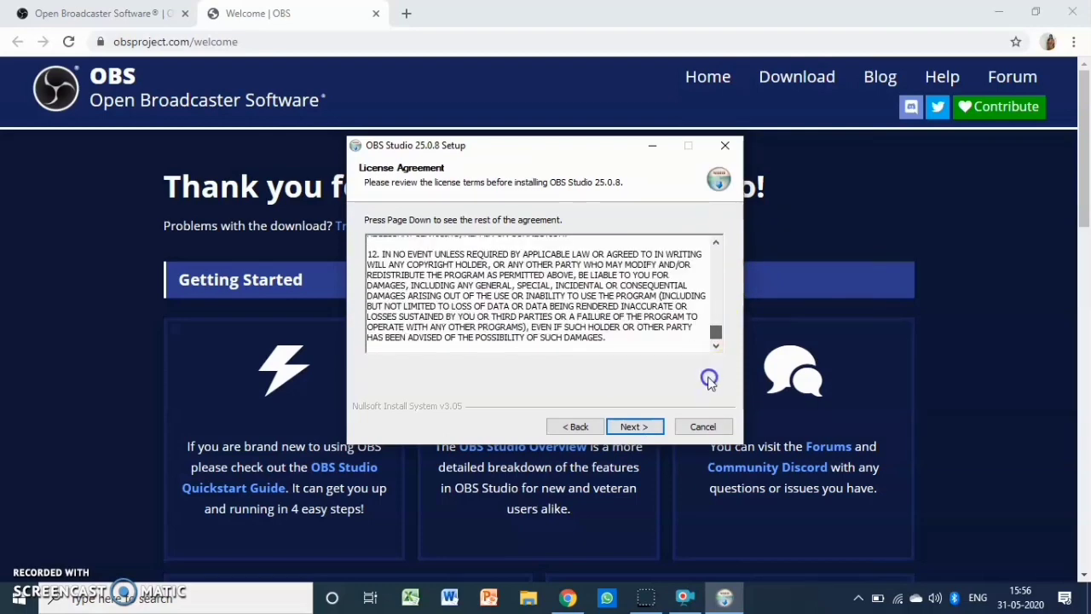
left_click(635, 427)
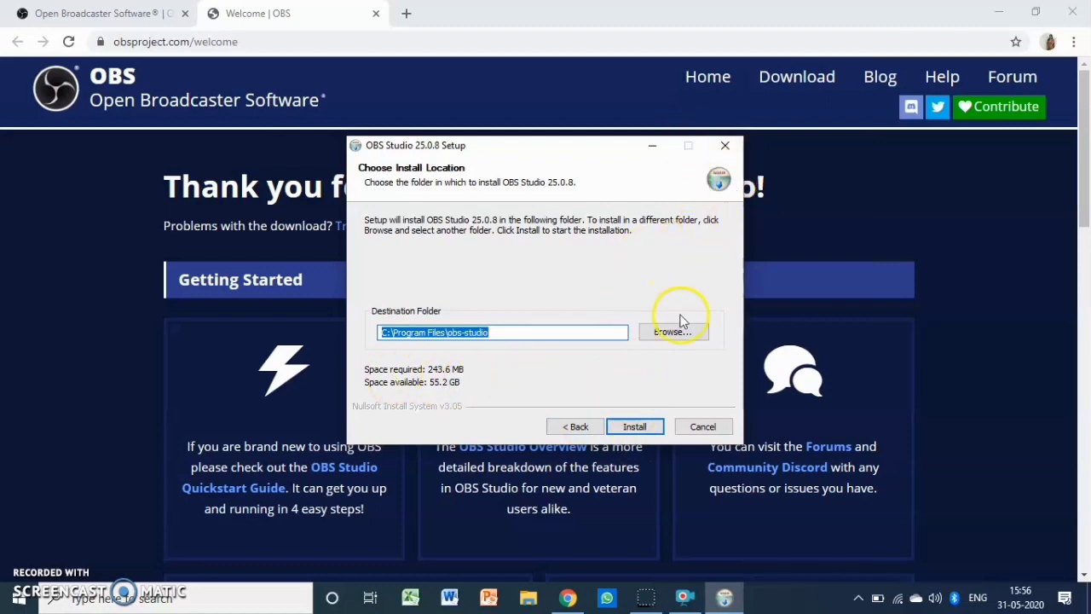
left_click(635, 427)
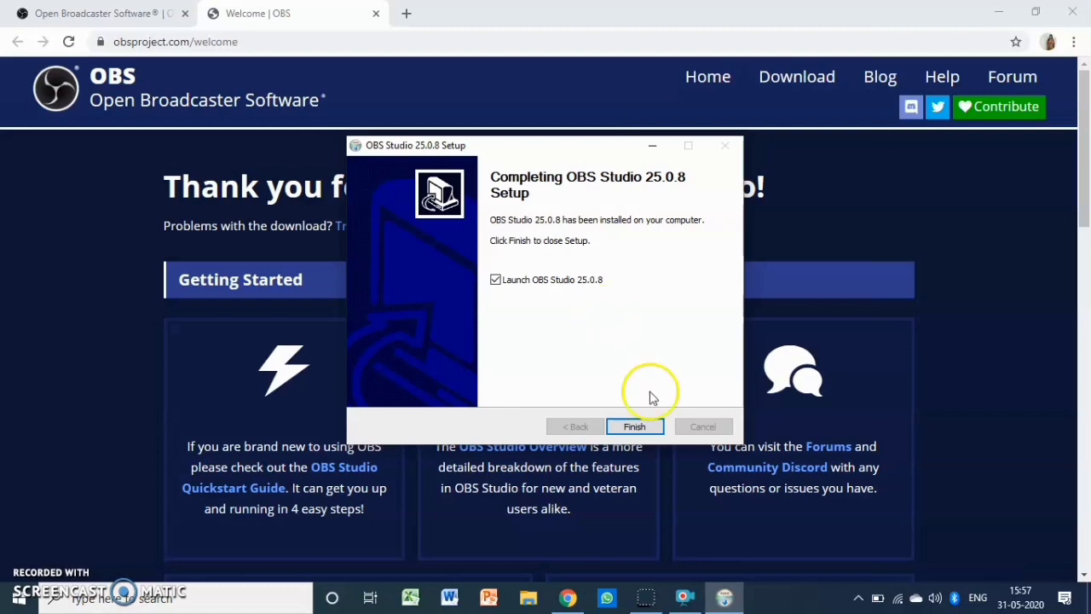
left_click(639, 428)
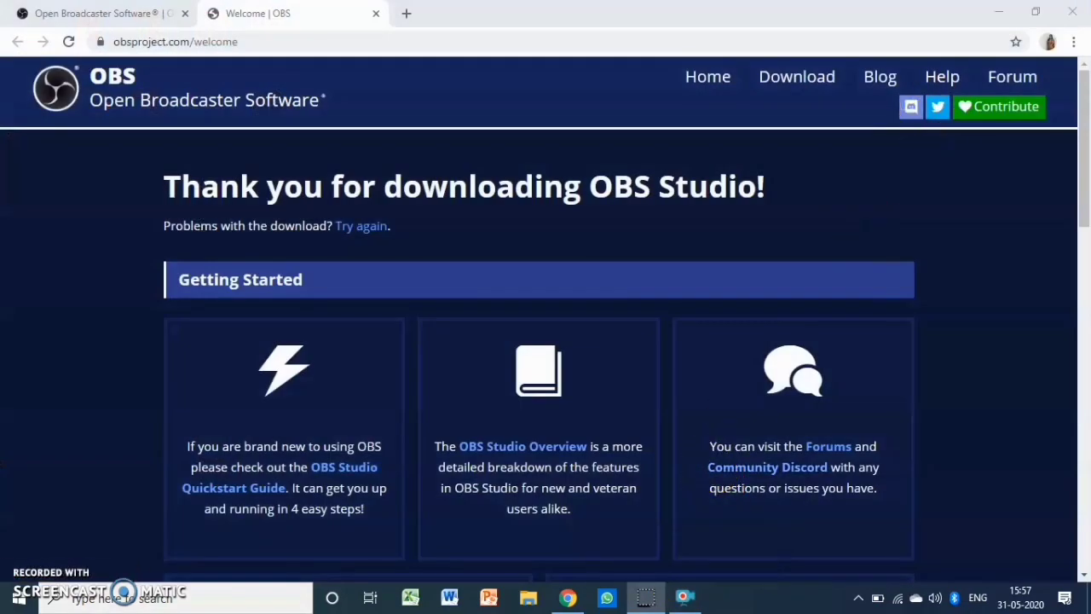
Minimize the browser and open OBS Studio from the desktop, declining to launch a second instance
left_click(995, 12)
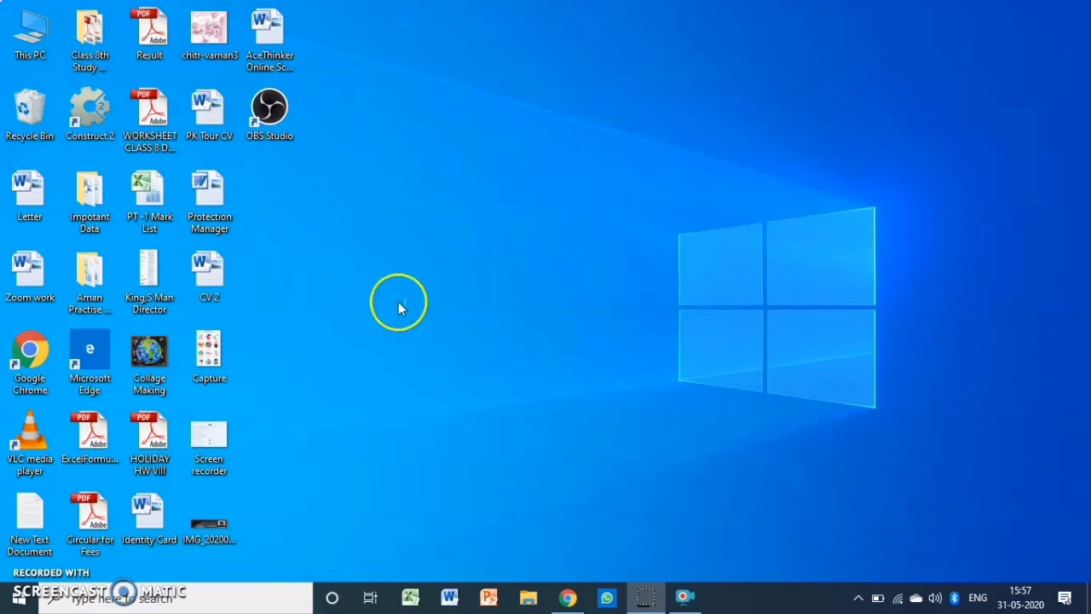
left_click(282, 119)
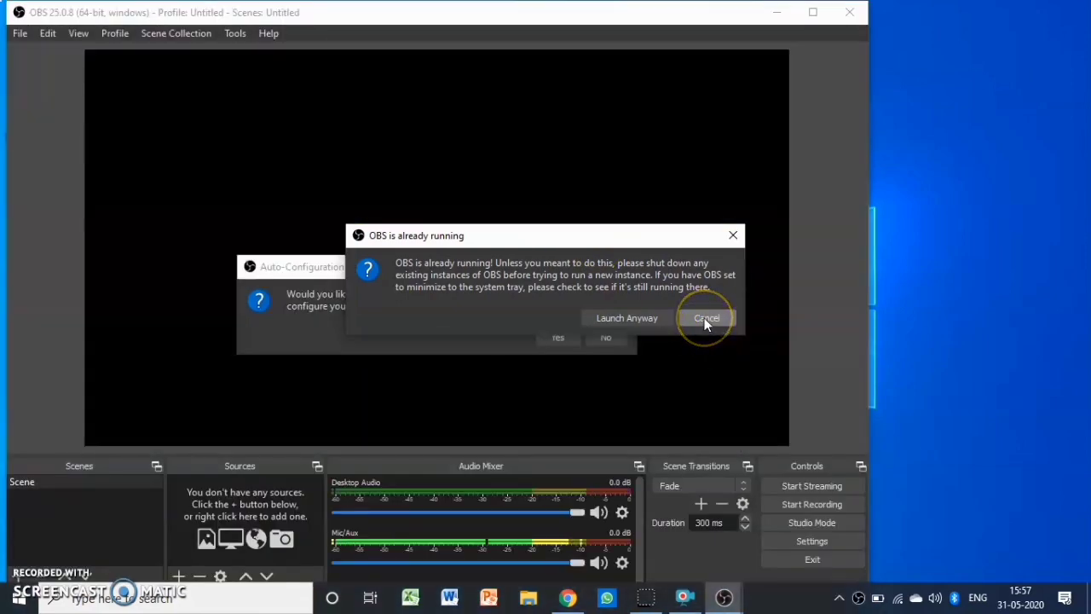
left_click(732, 235)
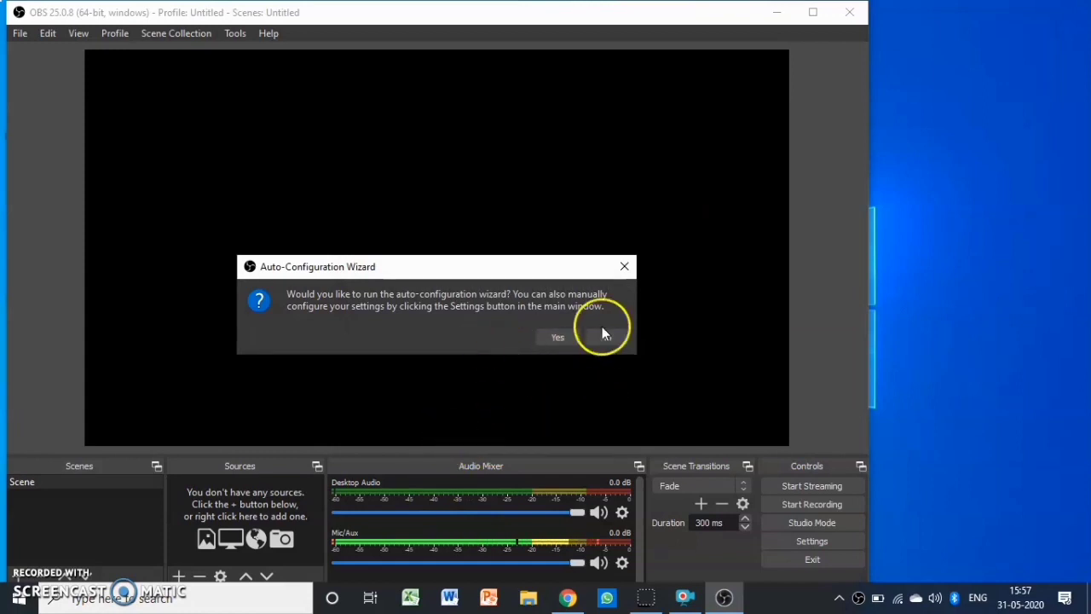
Decline the auto-configuration wizard and maximize the OBS window
left_click(622, 269)
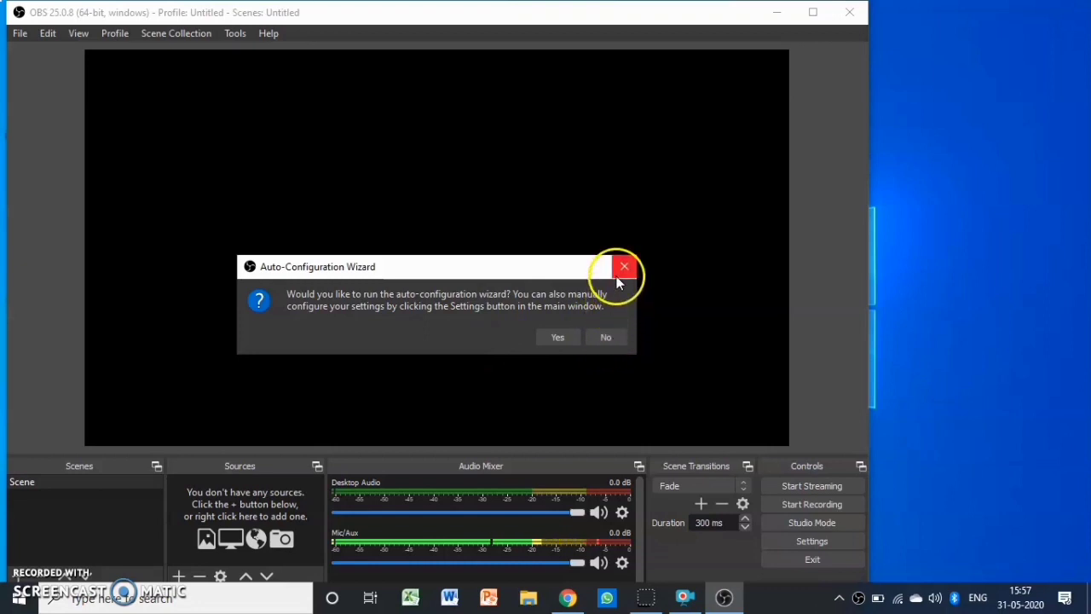
left_click_drag(622, 271, 595, 339)
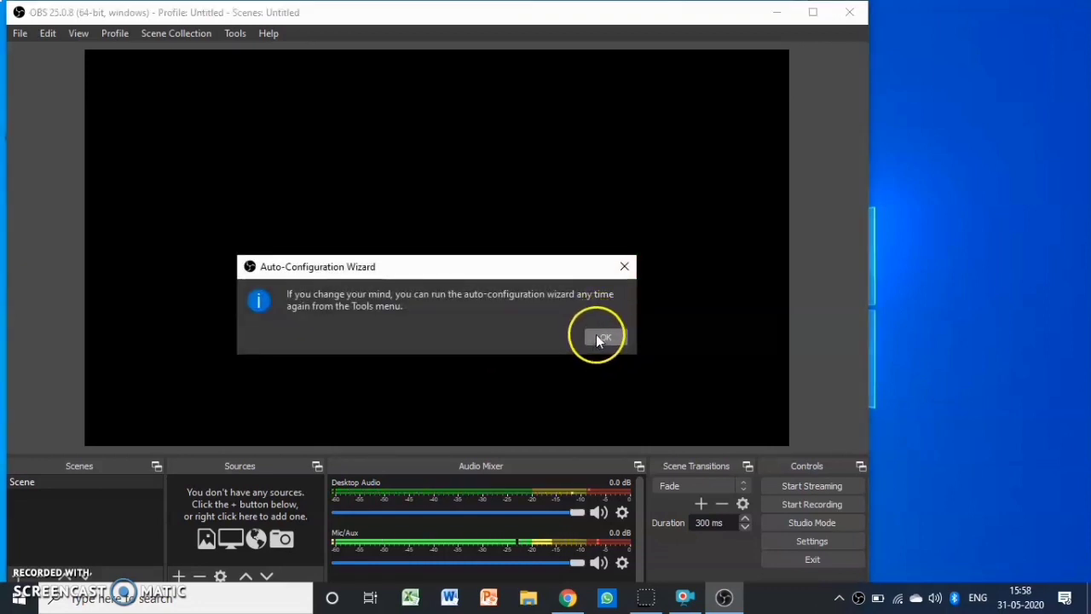
left_click(596, 335)
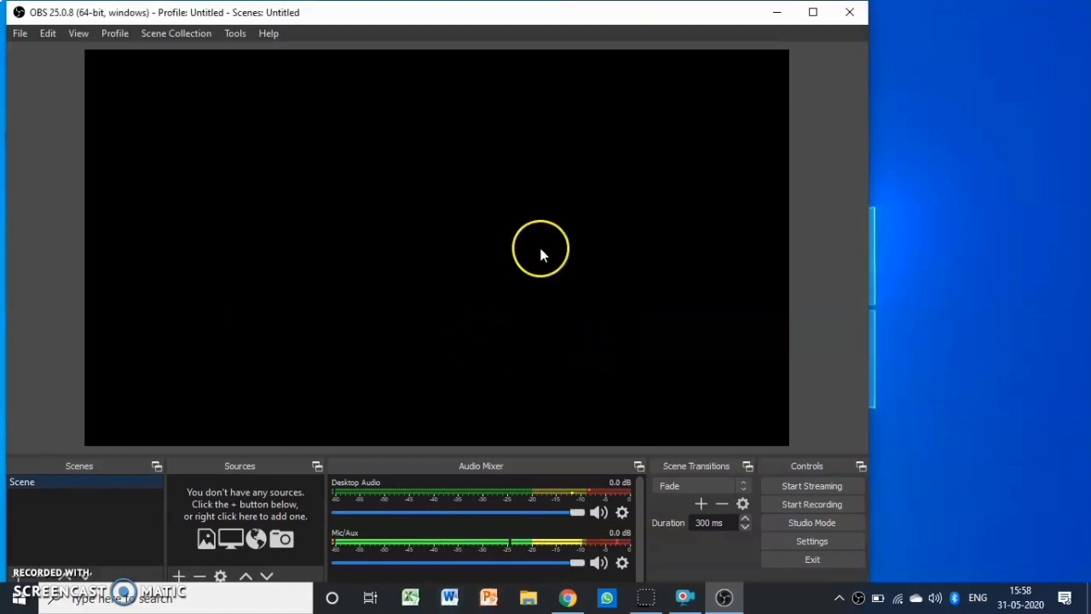
left_click(812, 12)
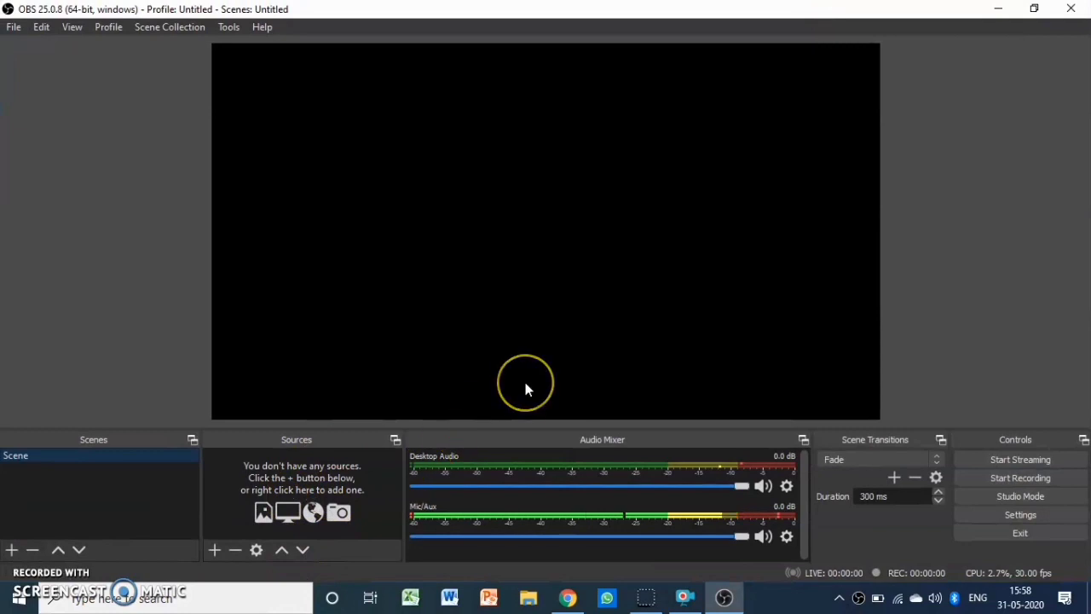
Try to start a recording without adding any sources, dismiss the attempt, and close OBS
left_click(1022, 479)
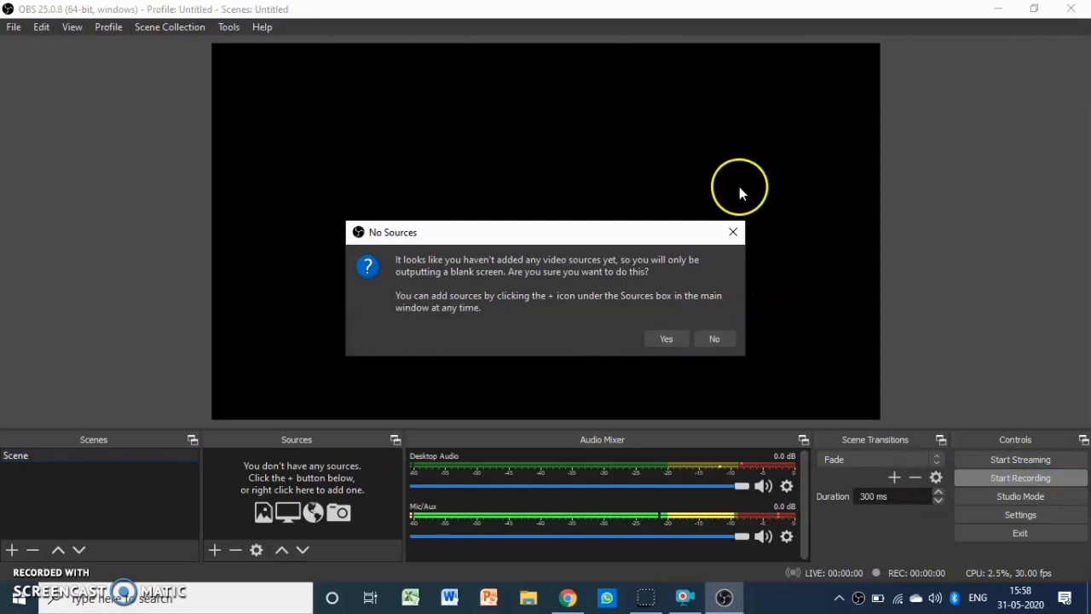
left_click(735, 232)
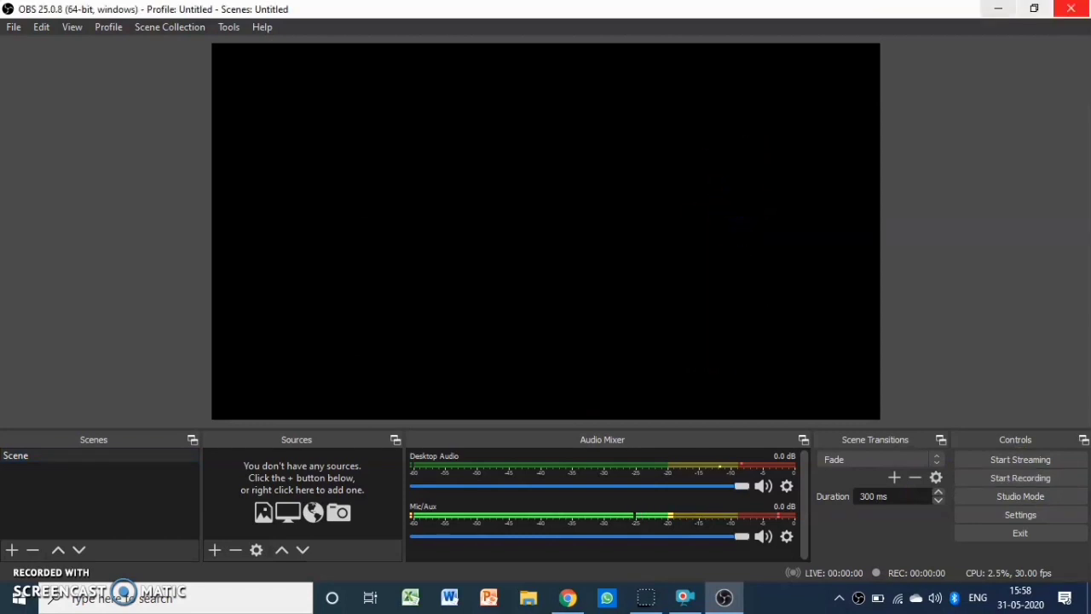
left_click(1071, 8)
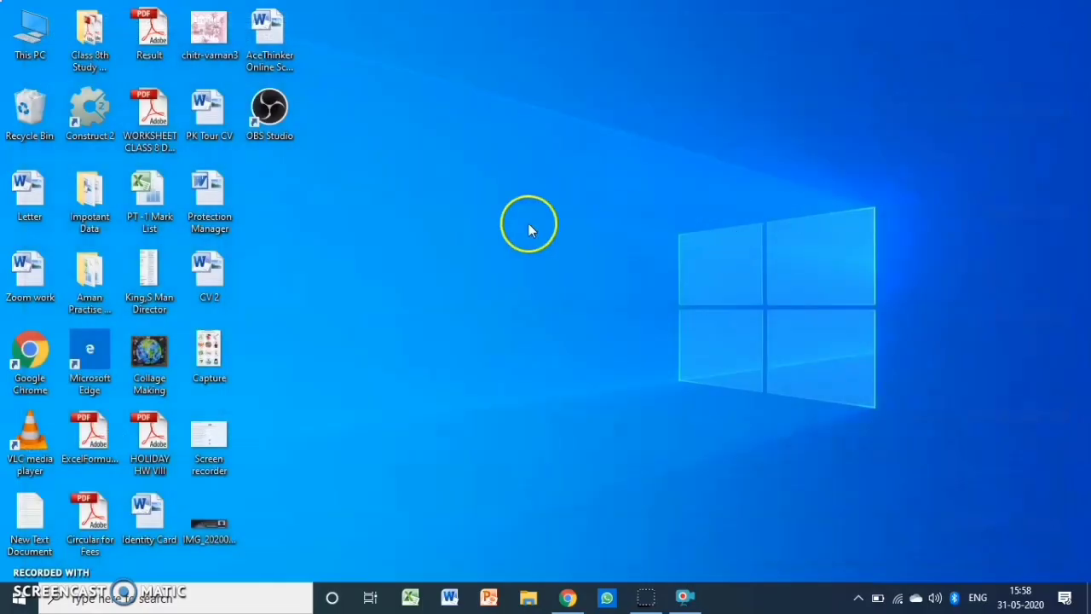
Switch back to Google Chrome and close the OBS Welcome tab
left_click(567, 597)
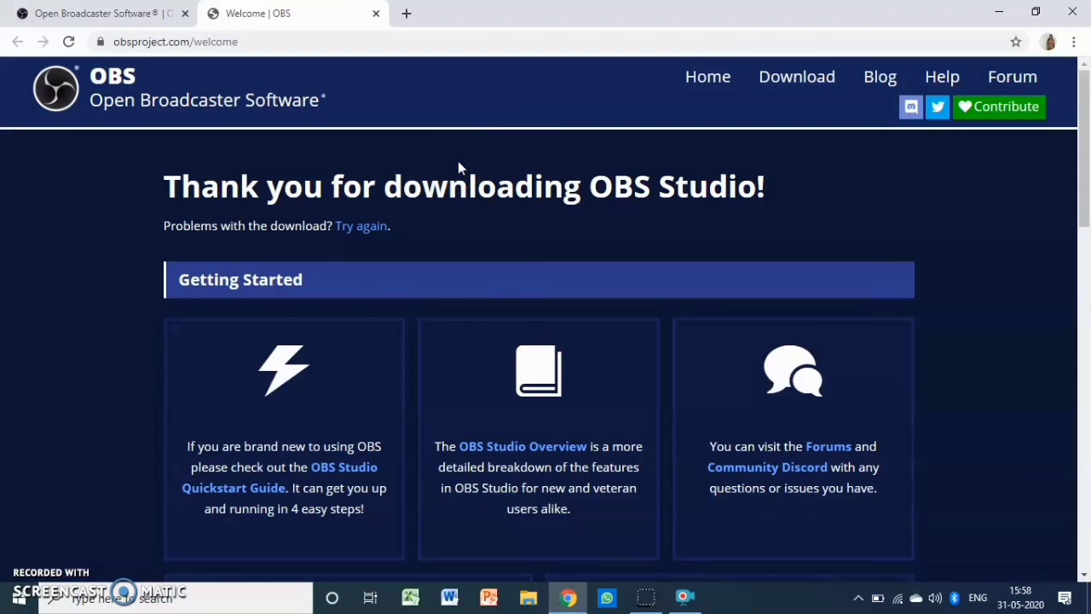
left_click(376, 13)
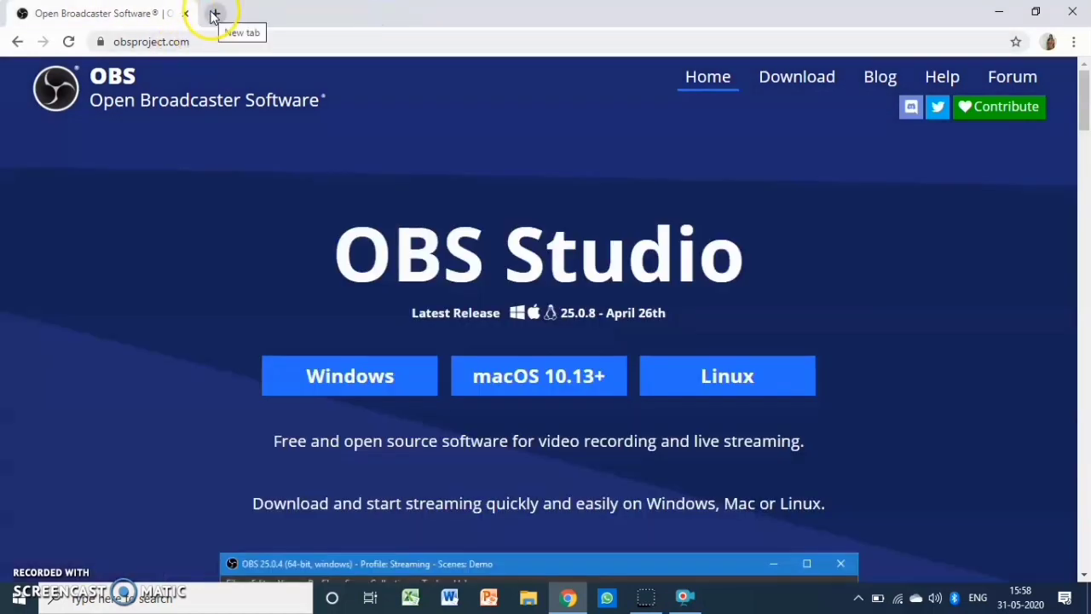
Replace the OBS website tab with a new one and search Google for "activepresenter screen recorder"
left_click(214, 13)
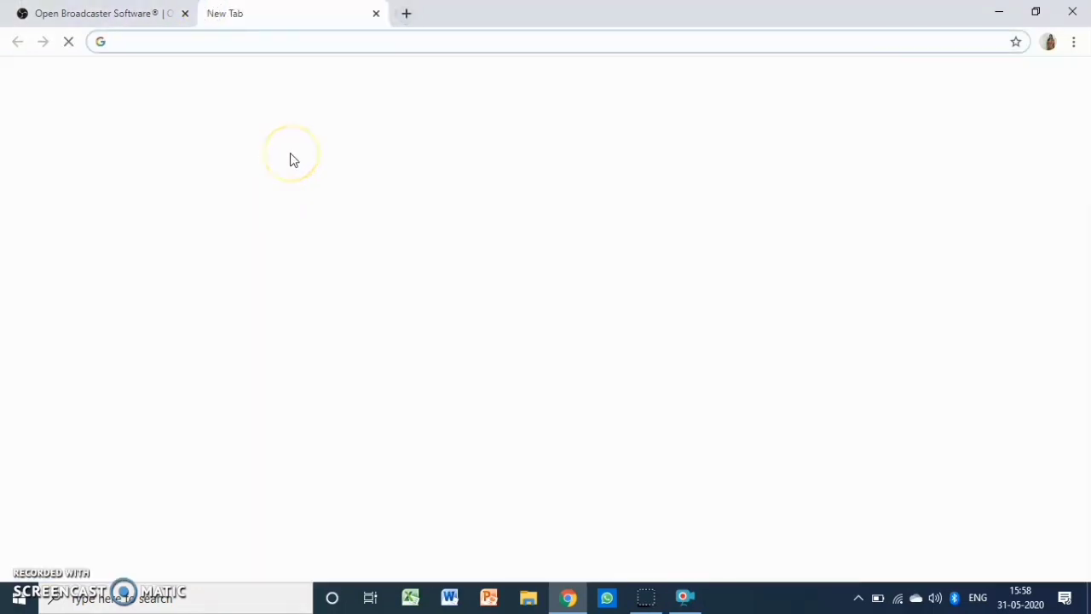
left_click(185, 13)
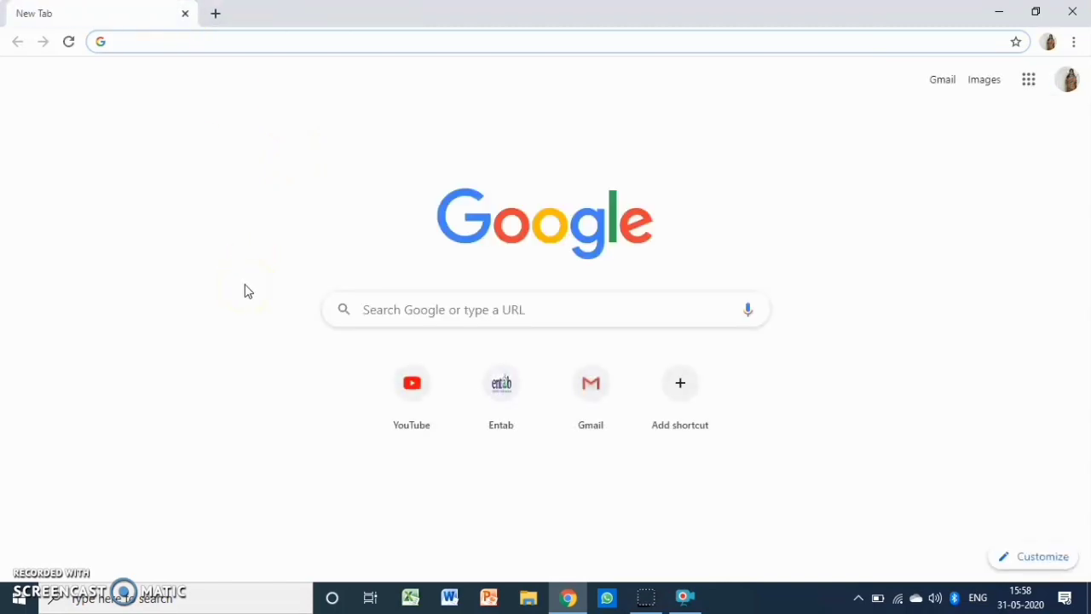
type("Ac")
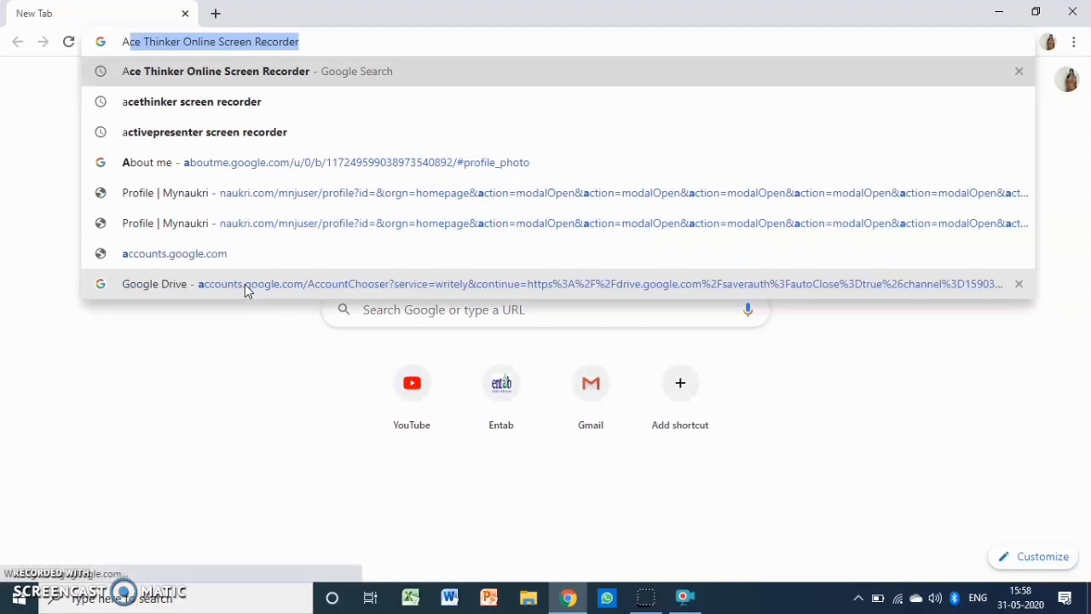
type("t")
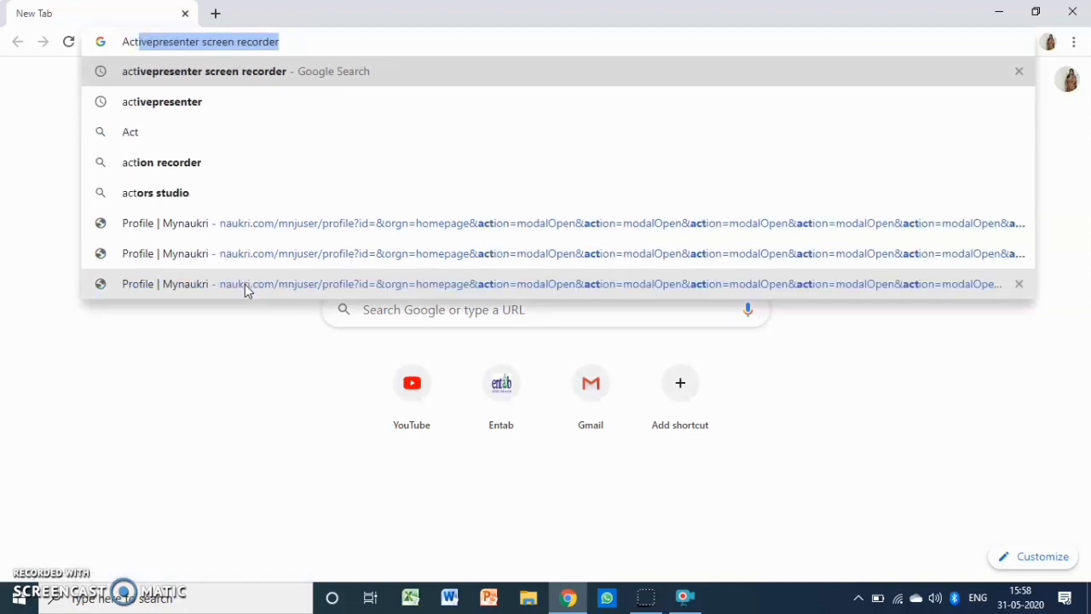
key("Right")
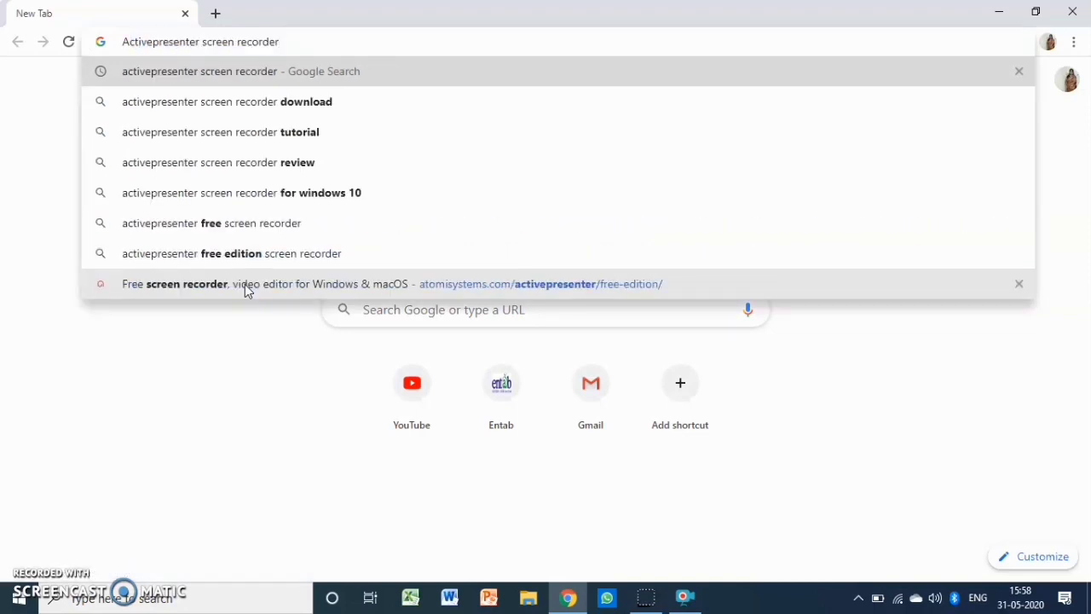
key("Return")
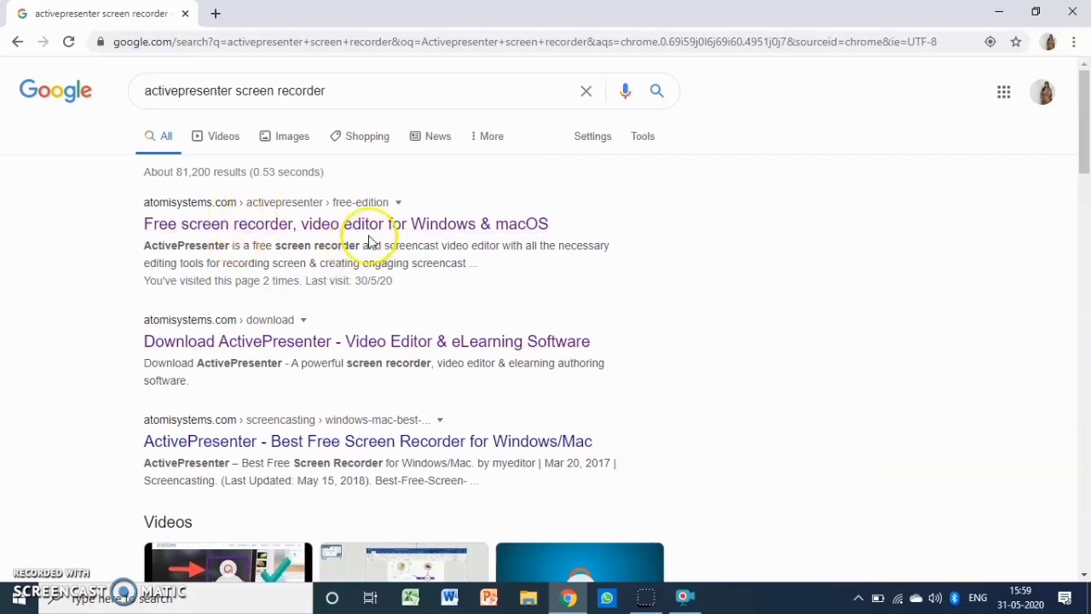
Open the atomisystems.com free-edition page from the search results and proceed to the ActivePresenter download page
left_click(370, 227)
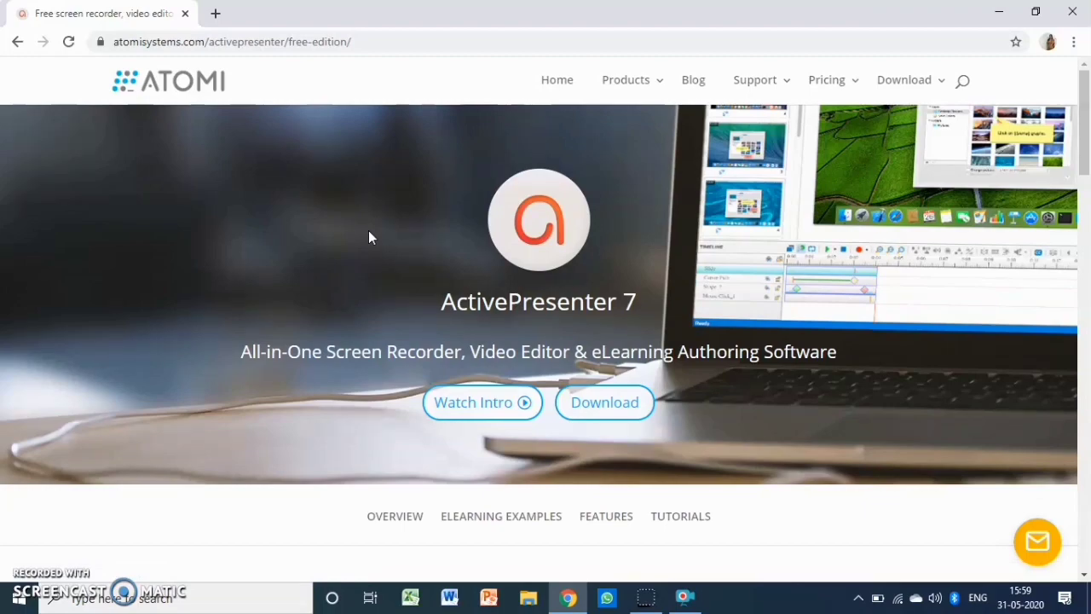
left_click(696, 178)
scroll(816, 251, "down", 3)
scroll(816, 251, "up", 3)
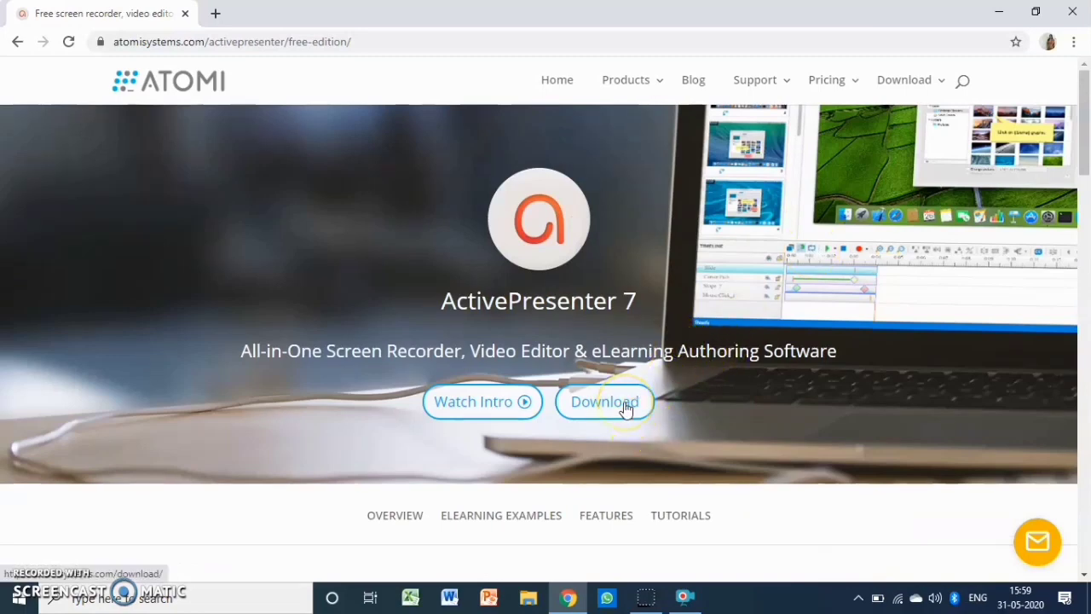
left_click(625, 408)
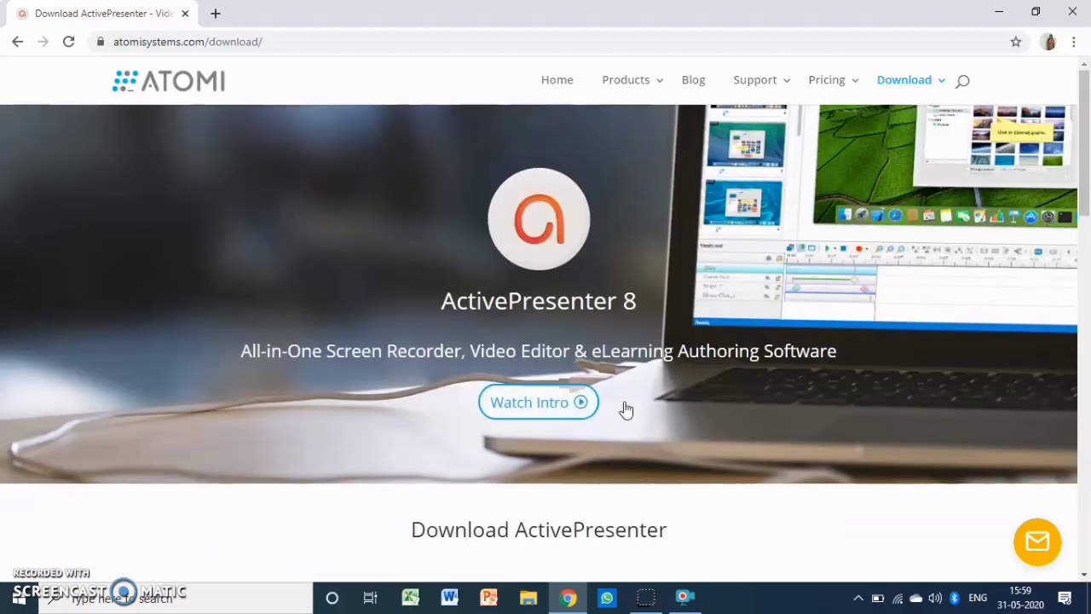
Start downloading the Windows version of ActivePresenter 8.0.7 from the Atomi download page
scroll(625, 408, "down", 4)
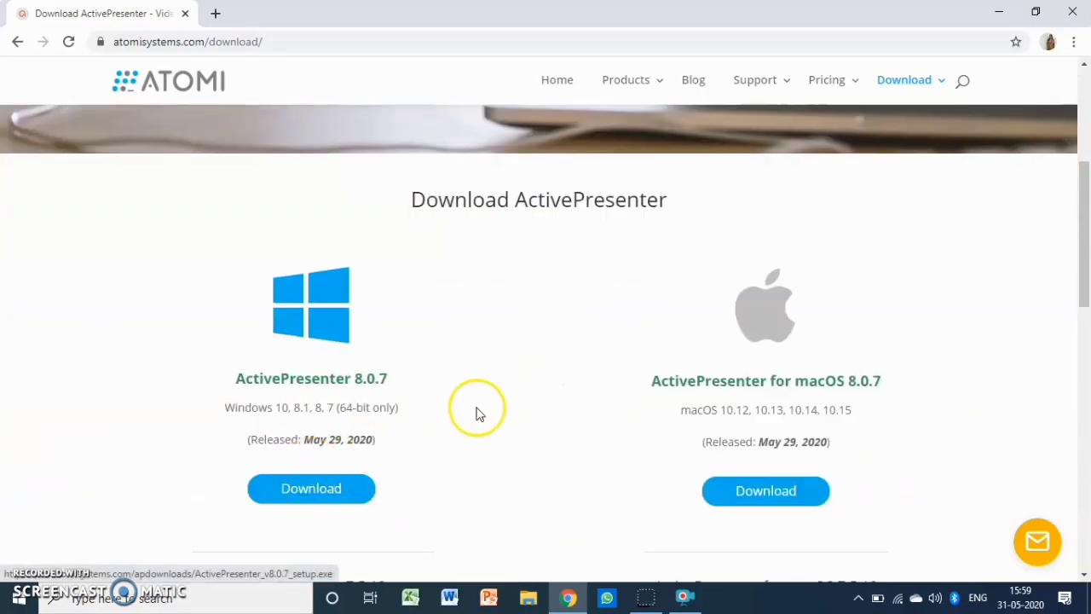
scroll(670, 470, "down", 2)
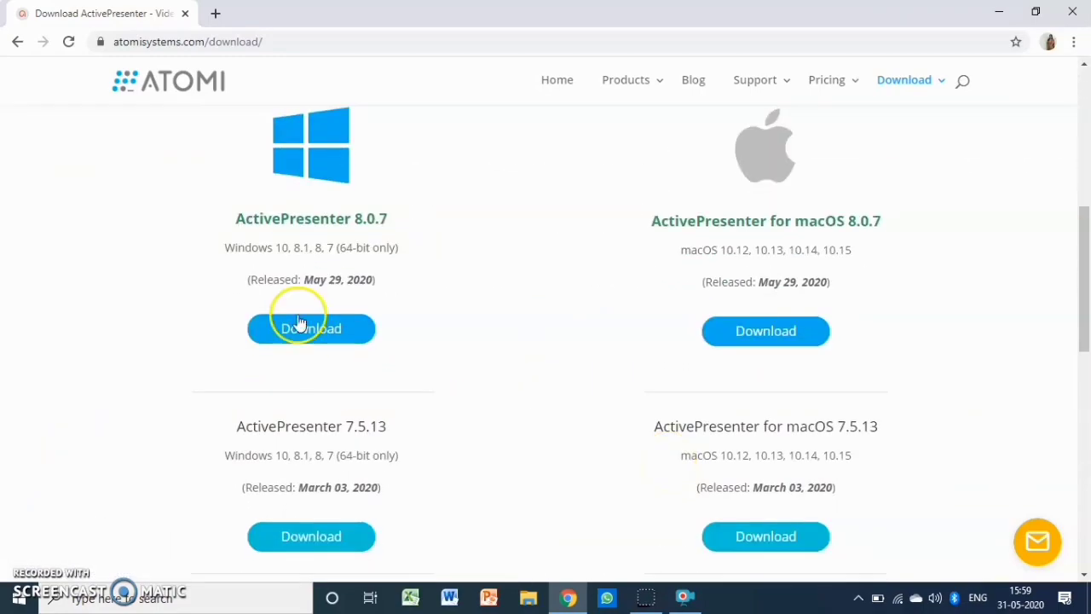
scroll(300, 317, "up", 1)
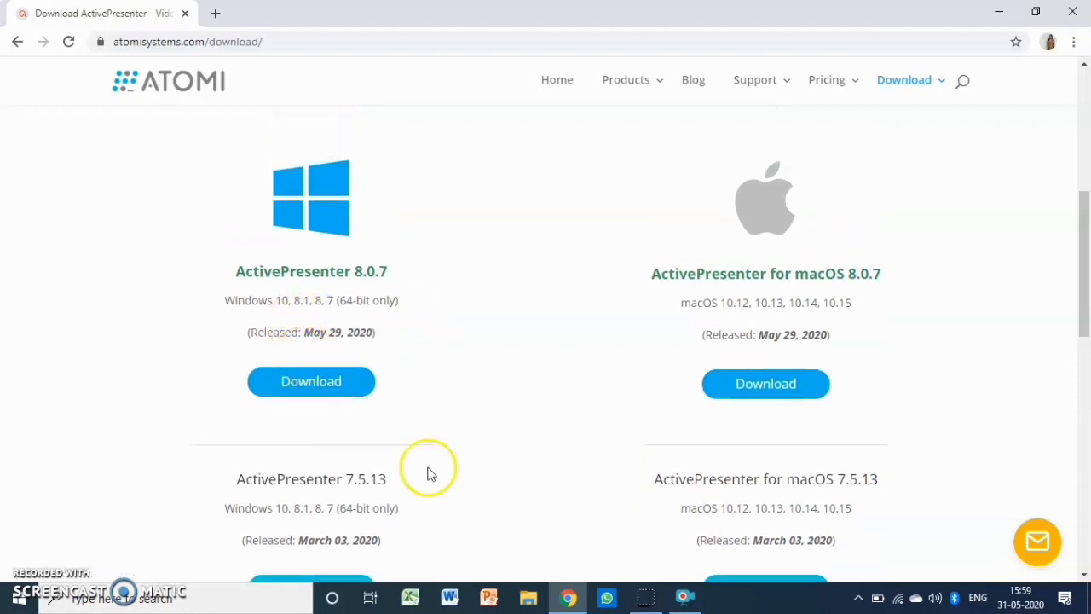
left_click(315, 383)
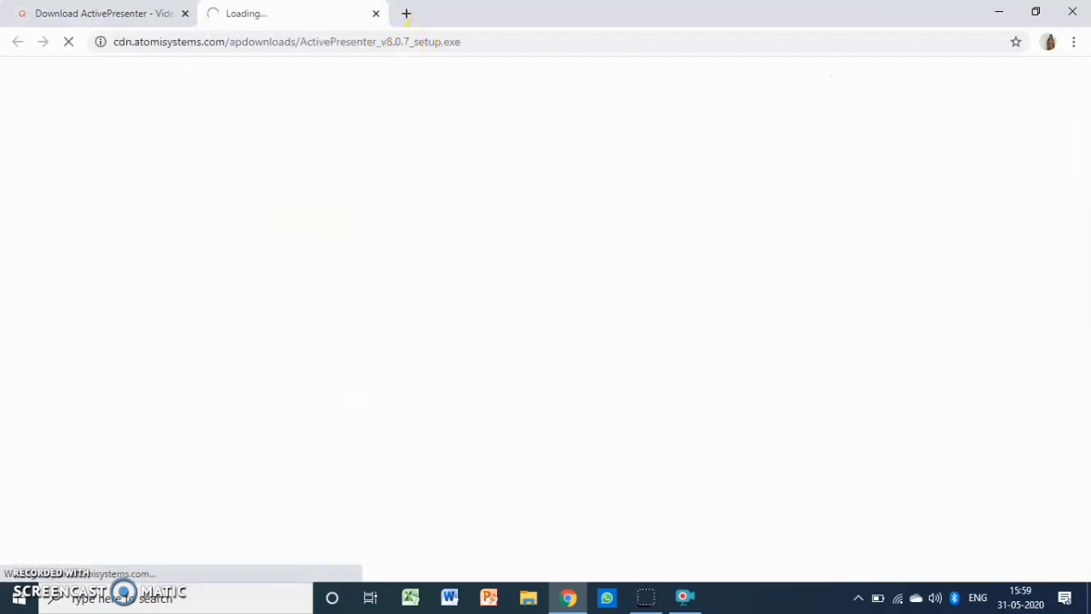